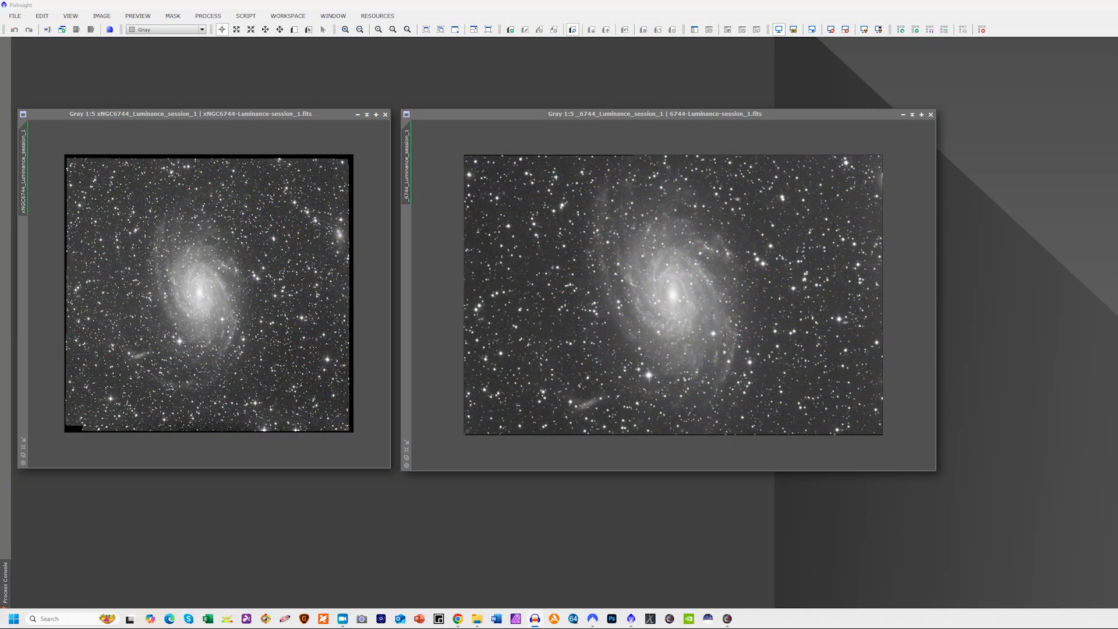
Switch to the browser and examine the NGC 6744 observation bundles on Telescope Live
left_click(458, 619)
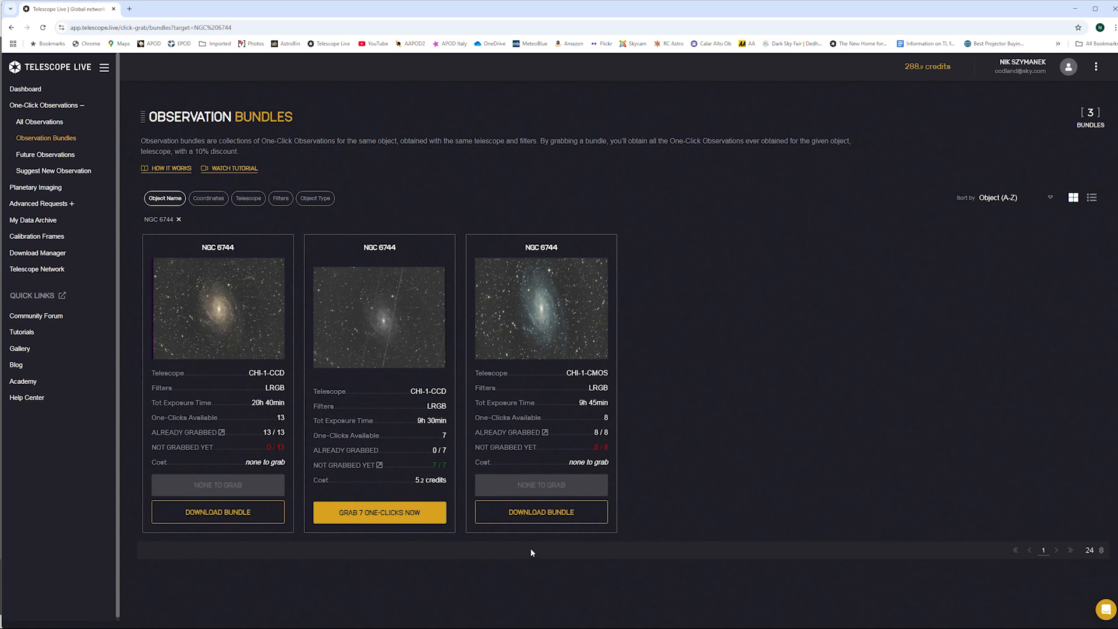
left_click(1074, 9)
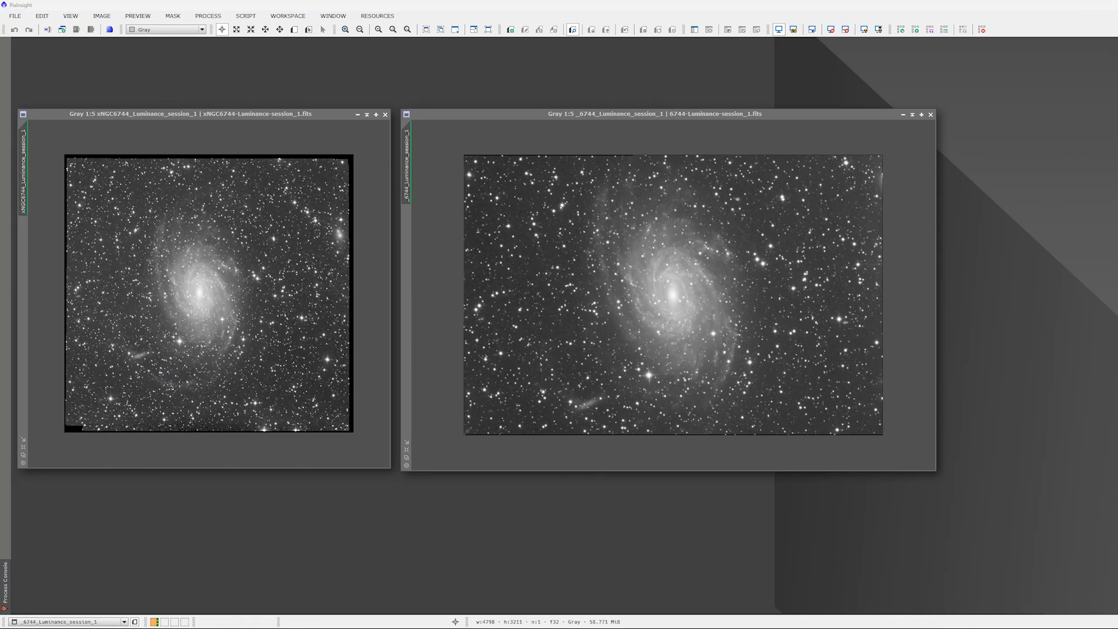
Switch to Astro Pixel Processor and load the eight CHI-1-CMOS NGC6744 FITS files from the IMAGES folder as session 1 light frames
mouse_move(594, 628)
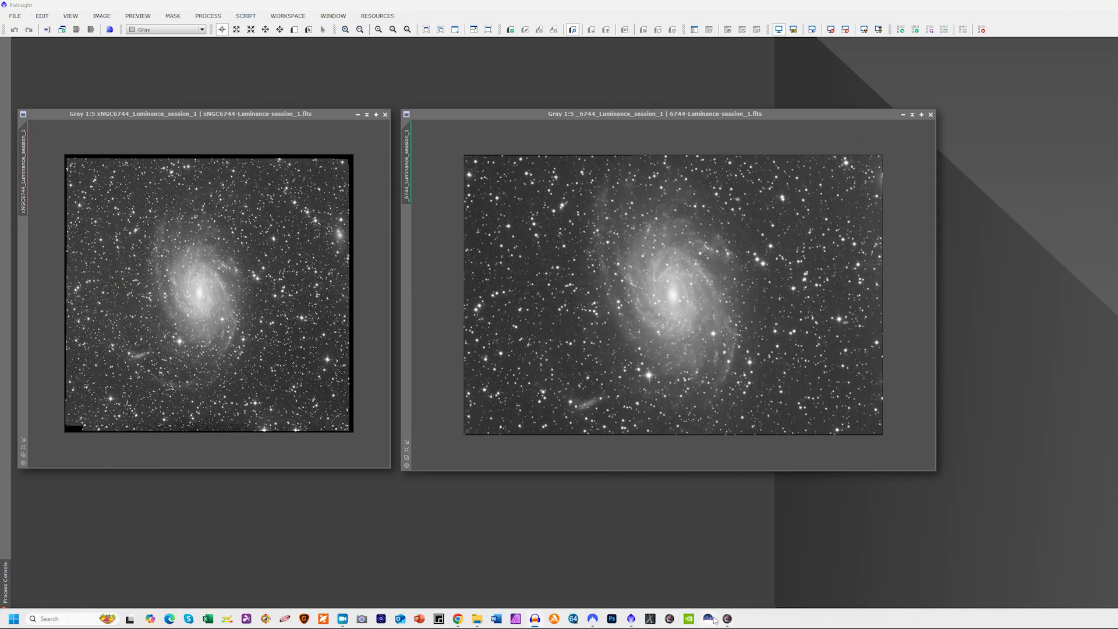
mouse_move(727, 621)
left_click(708, 567)
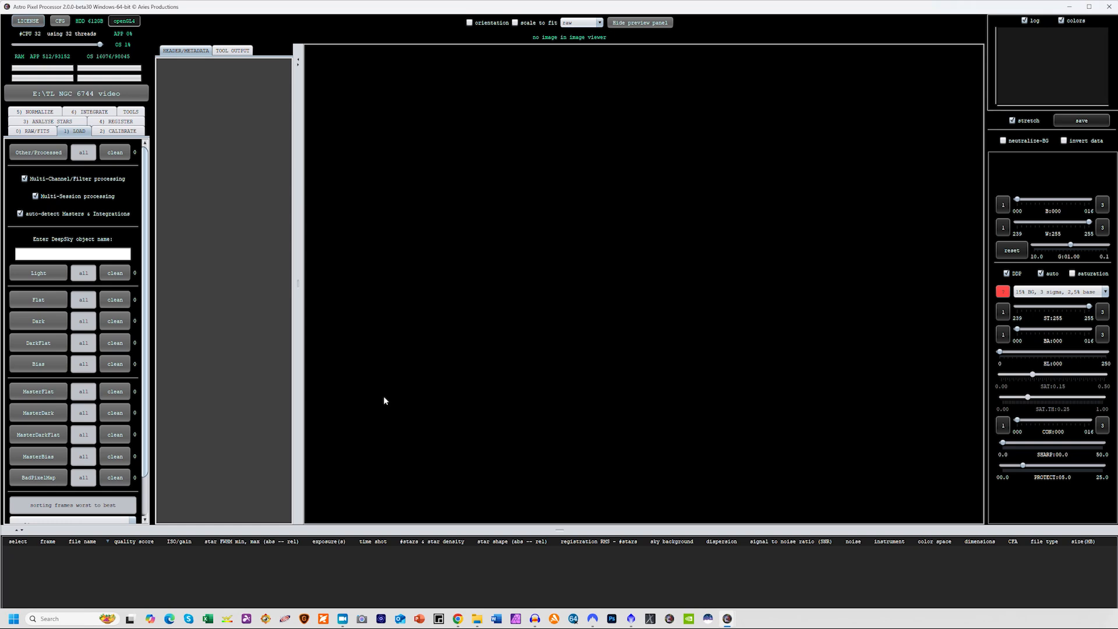
left_click(38, 273)
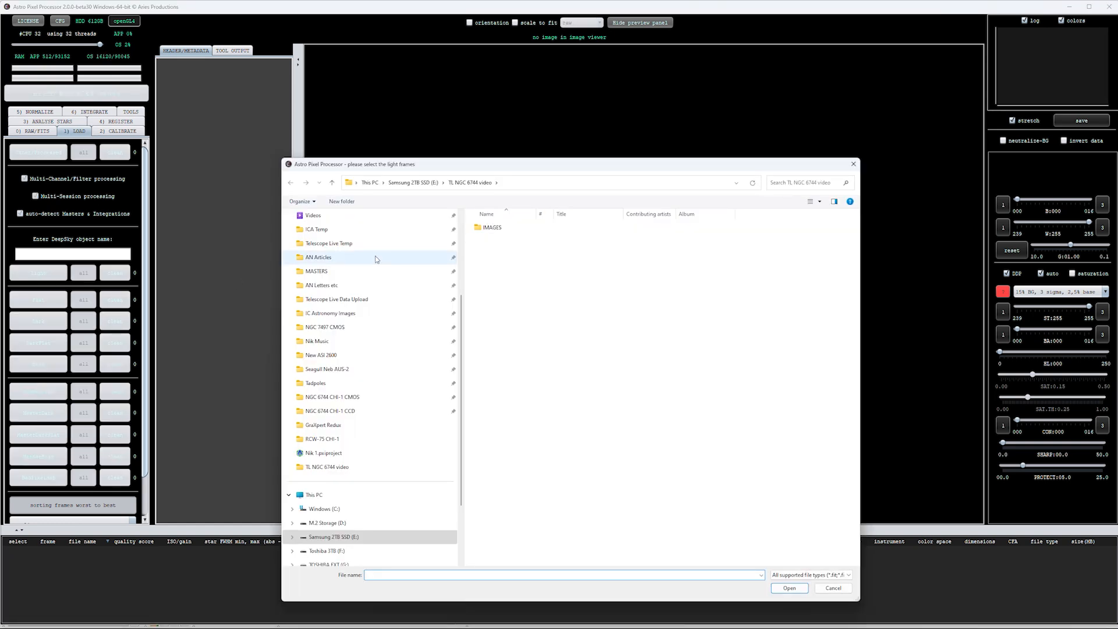
double_click(489, 228)
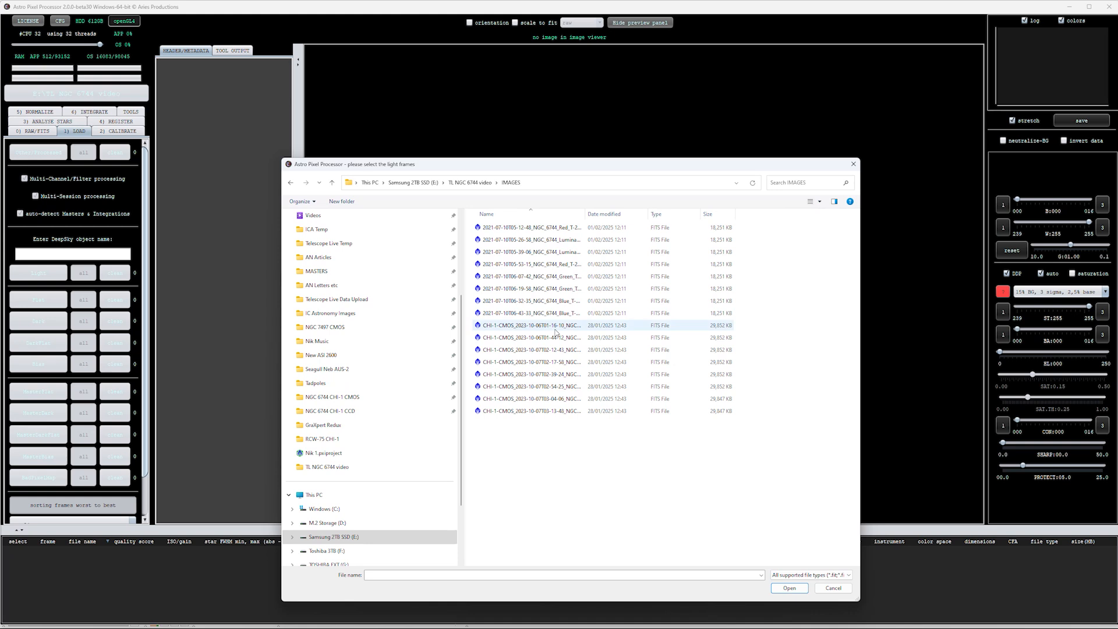
left_click(548, 326)
left_click(561, 411, "shift")
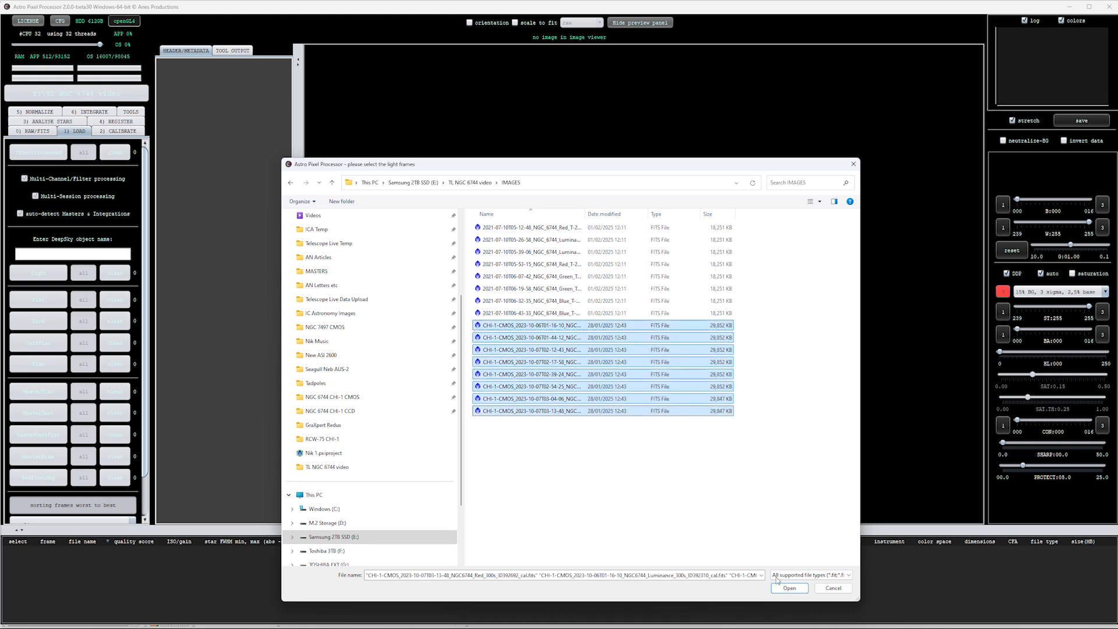
left_click(788, 587)
left_click(666, 434)
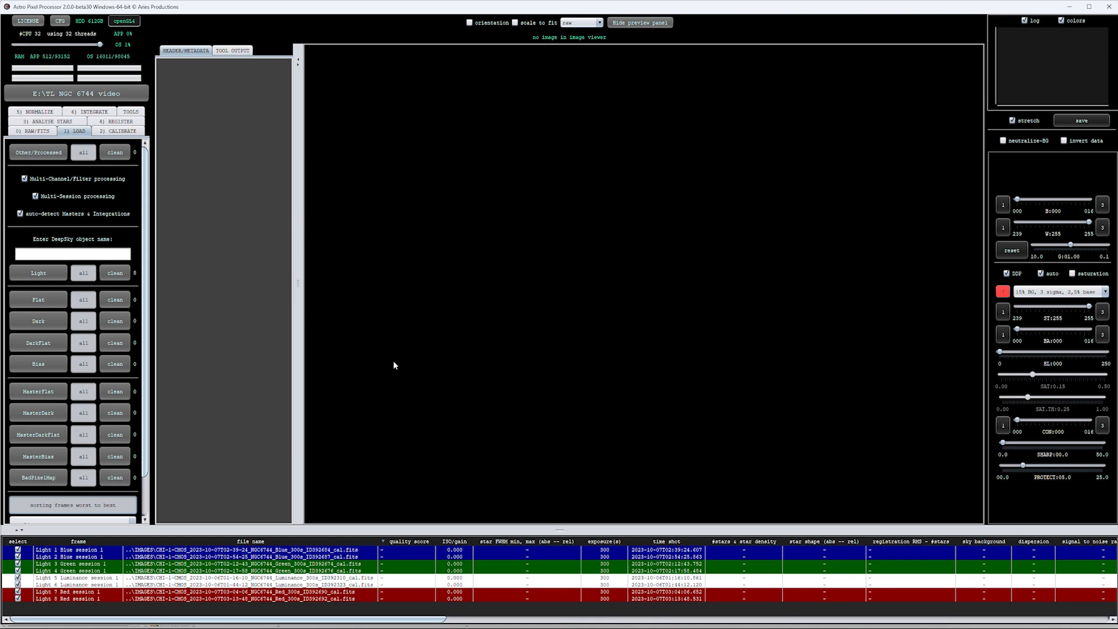
Add the eight 2021-07-10 NGC_6744 FITS files from the IMAGES folder as light frames in session 1
left_click(44, 278)
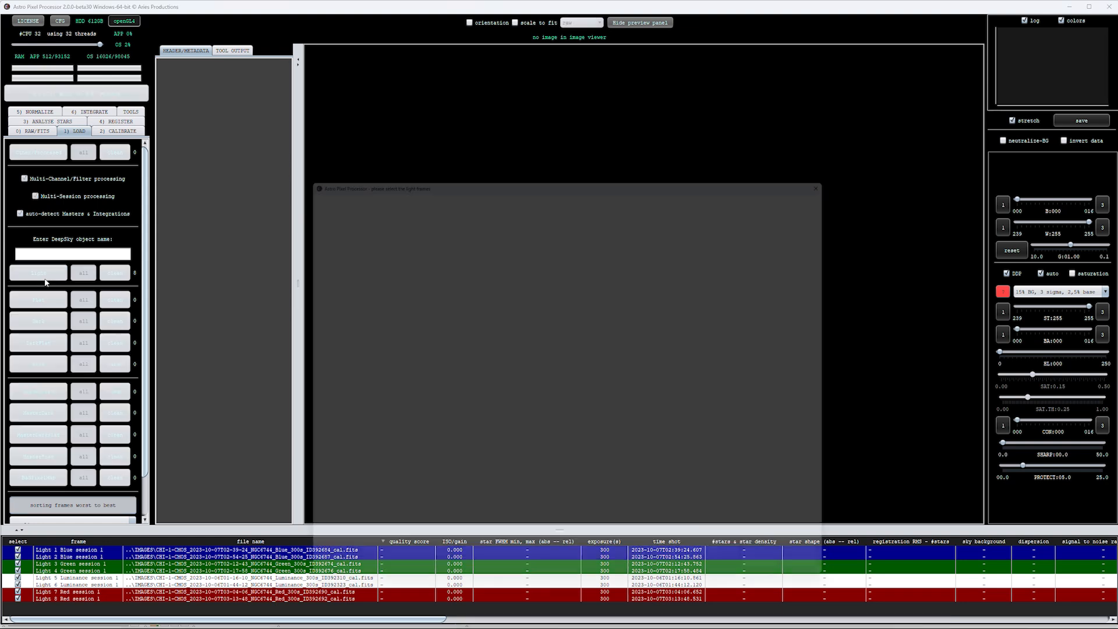
left_click(506, 229)
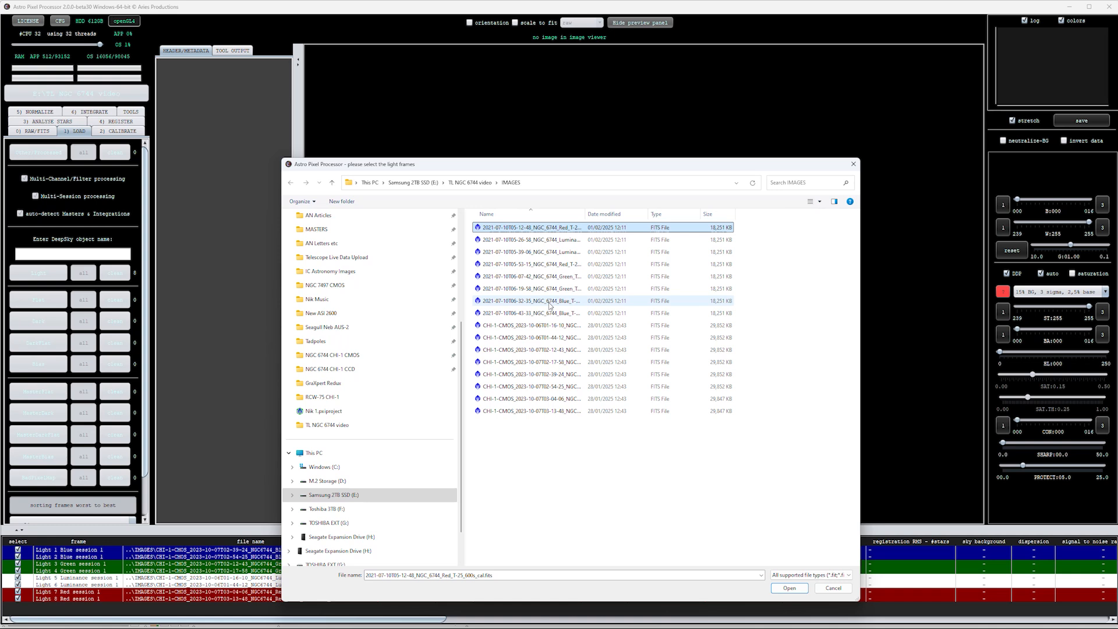
left_click(549, 312, "shift")
left_click(789, 588)
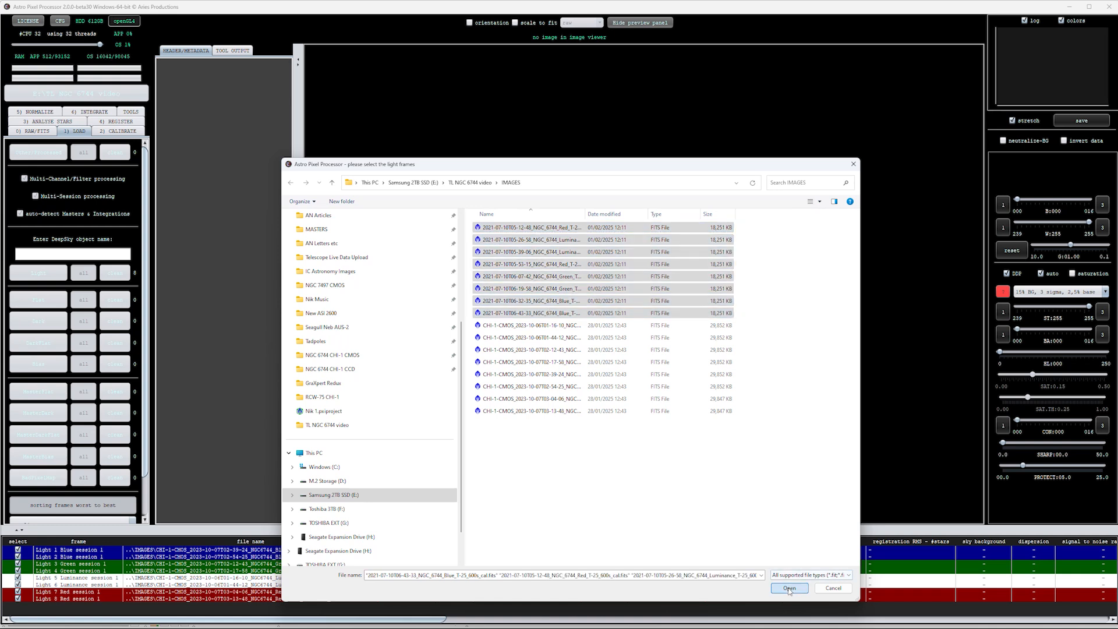
left_click(669, 431)
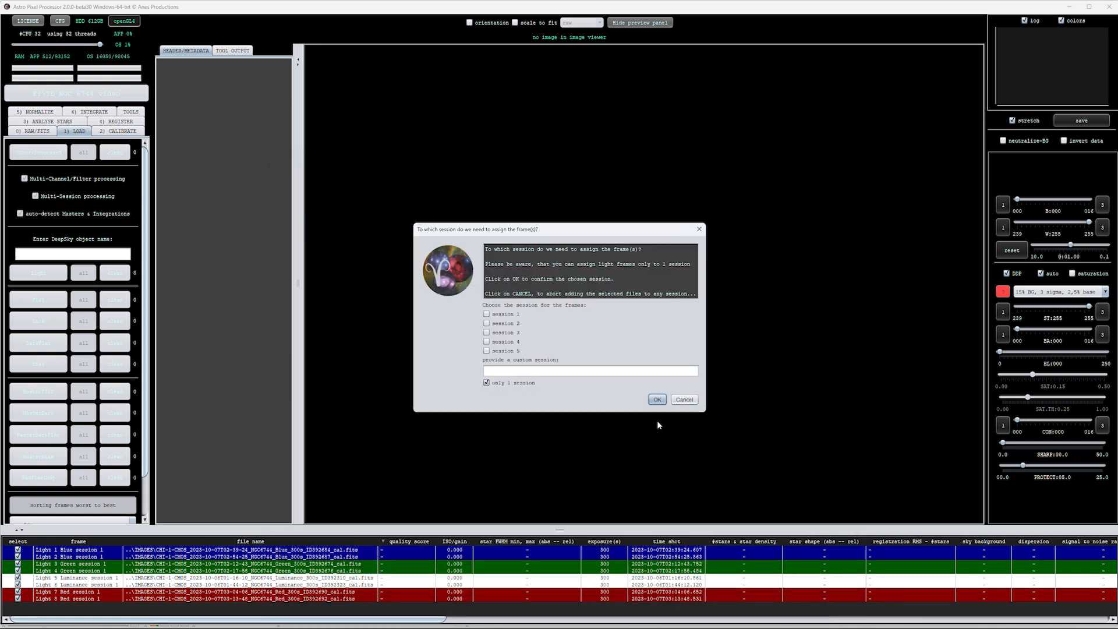
left_click(659, 400)
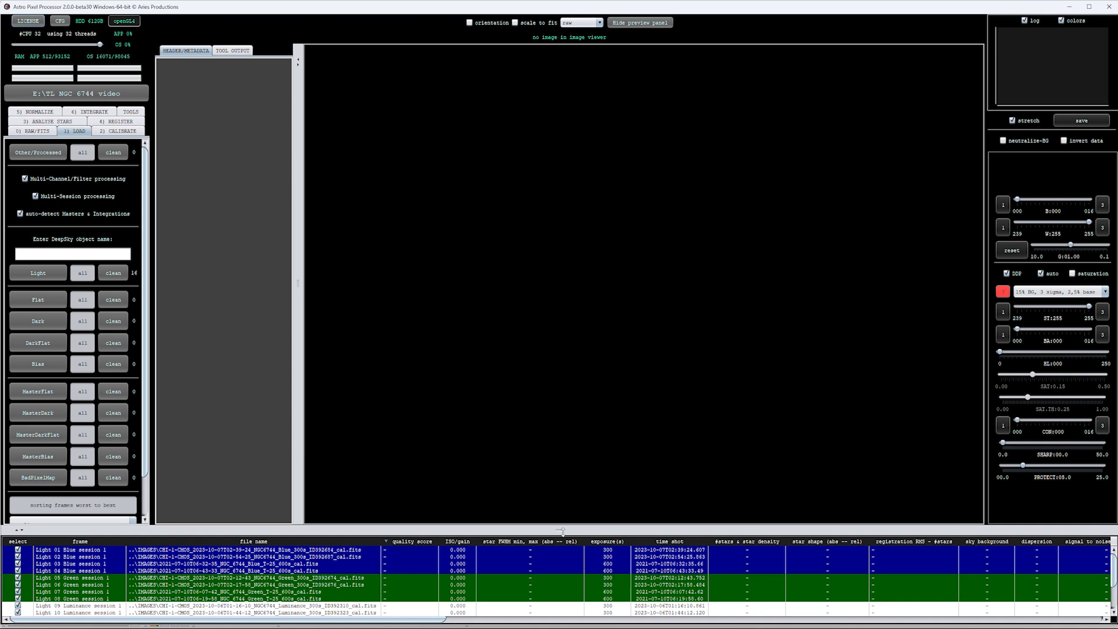
Examine the loaded frames in the file list, including their exposure, instrument and dimensions columns
left_click_drag(563, 530, 563, 477)
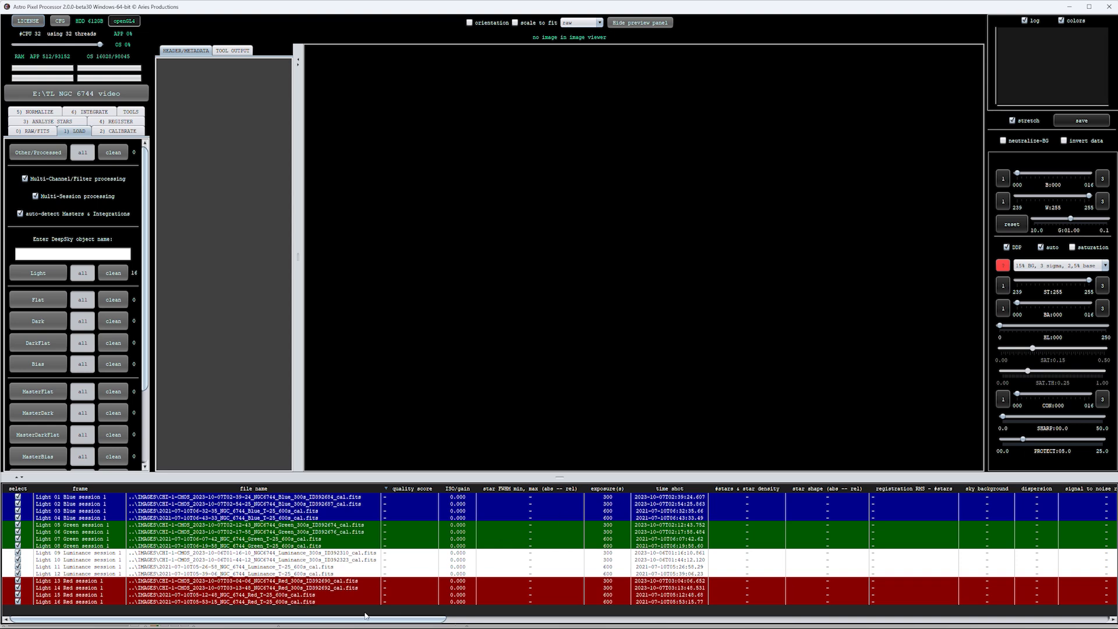
left_click_drag(379, 621, 917, 621)
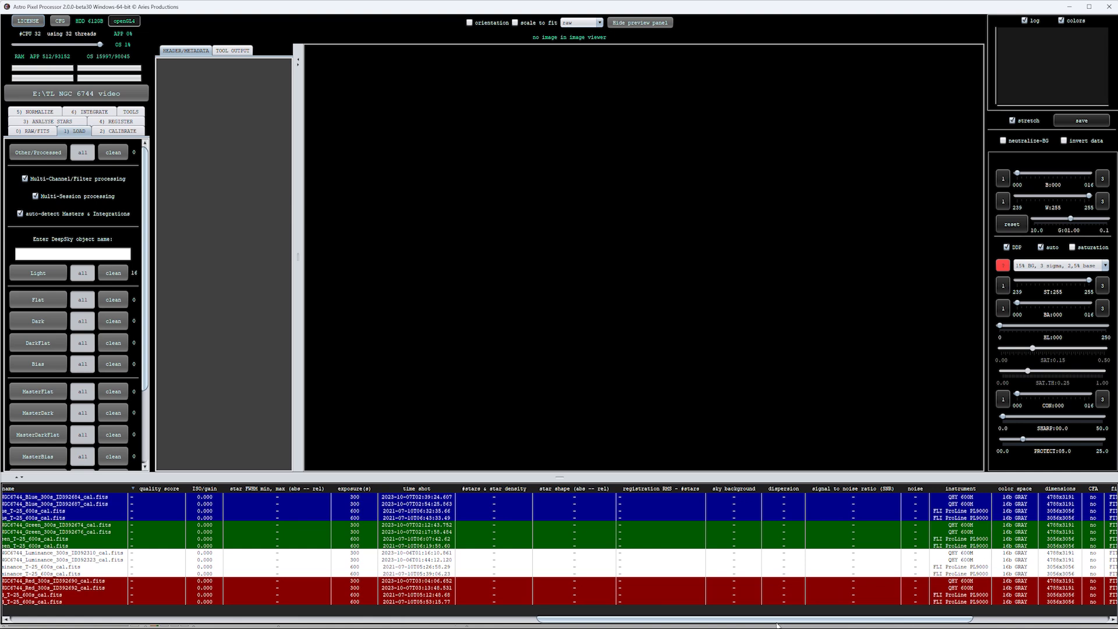
left_click_drag(778, 622, 243, 623)
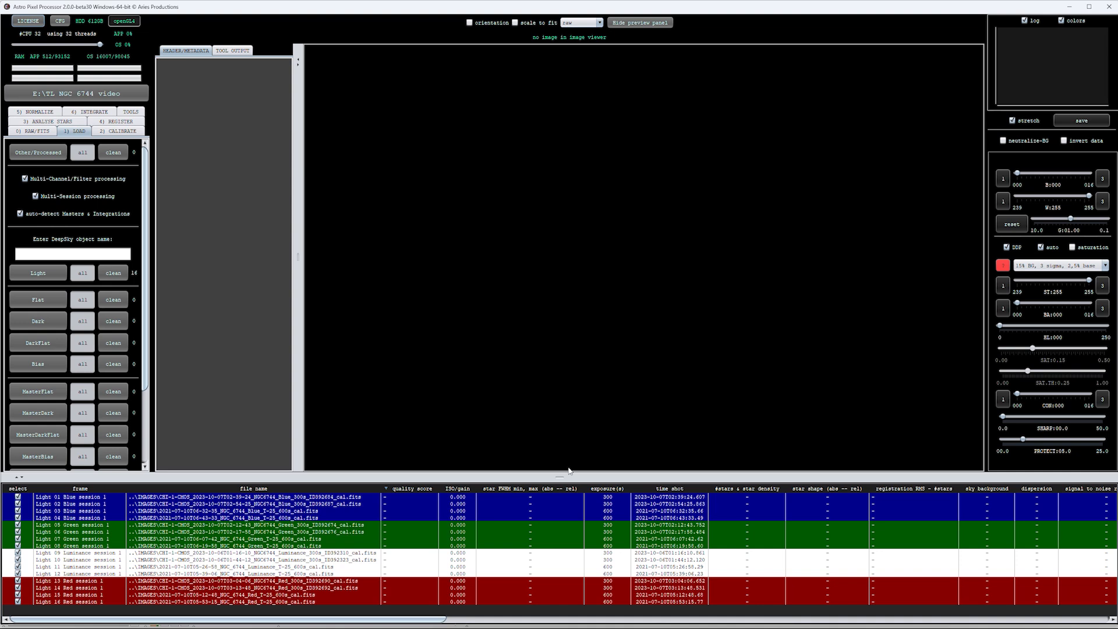
left_click_drag(560, 477, 564, 506)
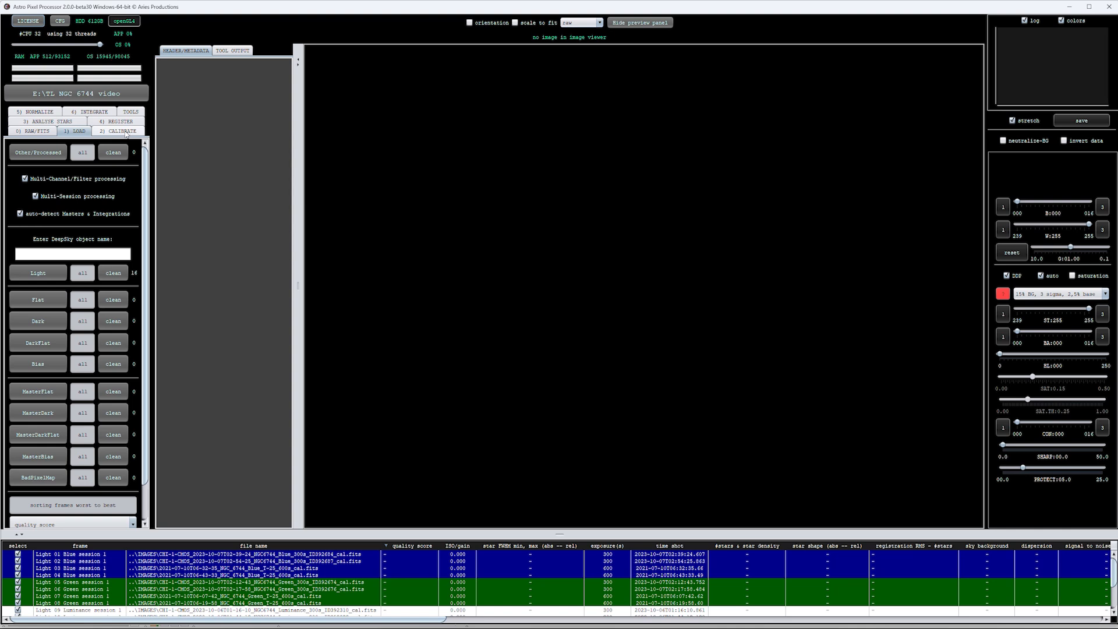
Run the star analysis on all loaded light frames
left_click(40, 123)
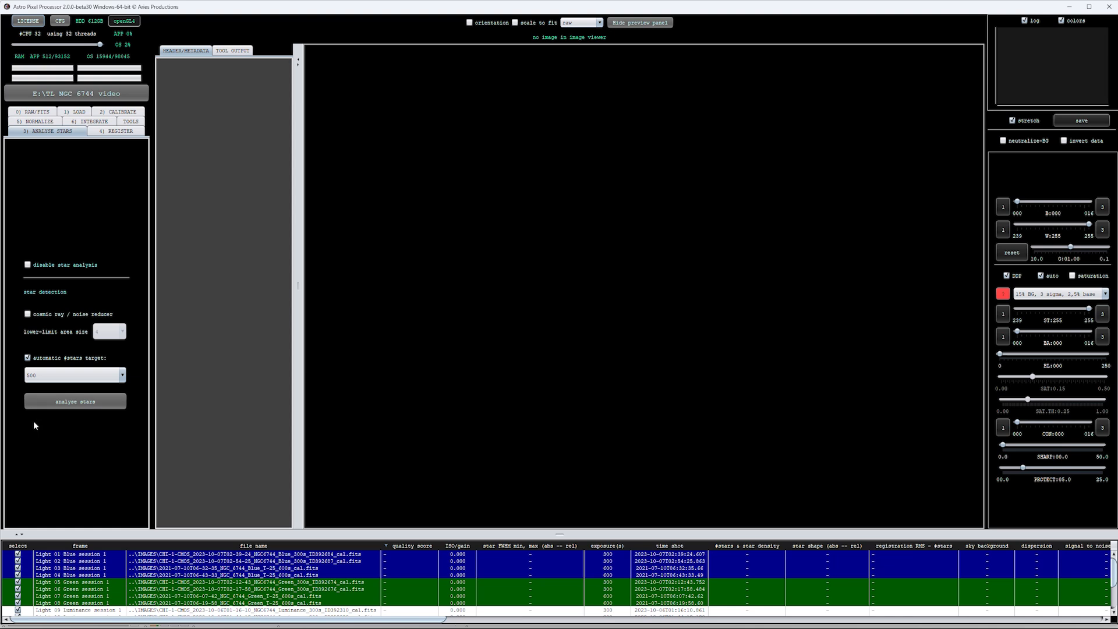
left_click(73, 406)
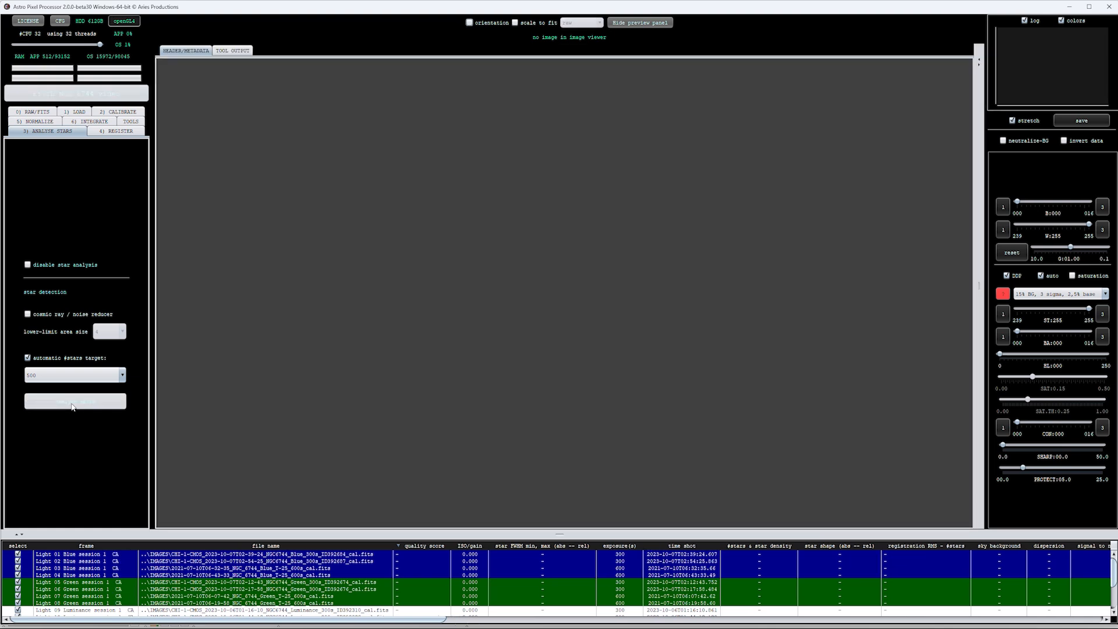
left_click(72, 406)
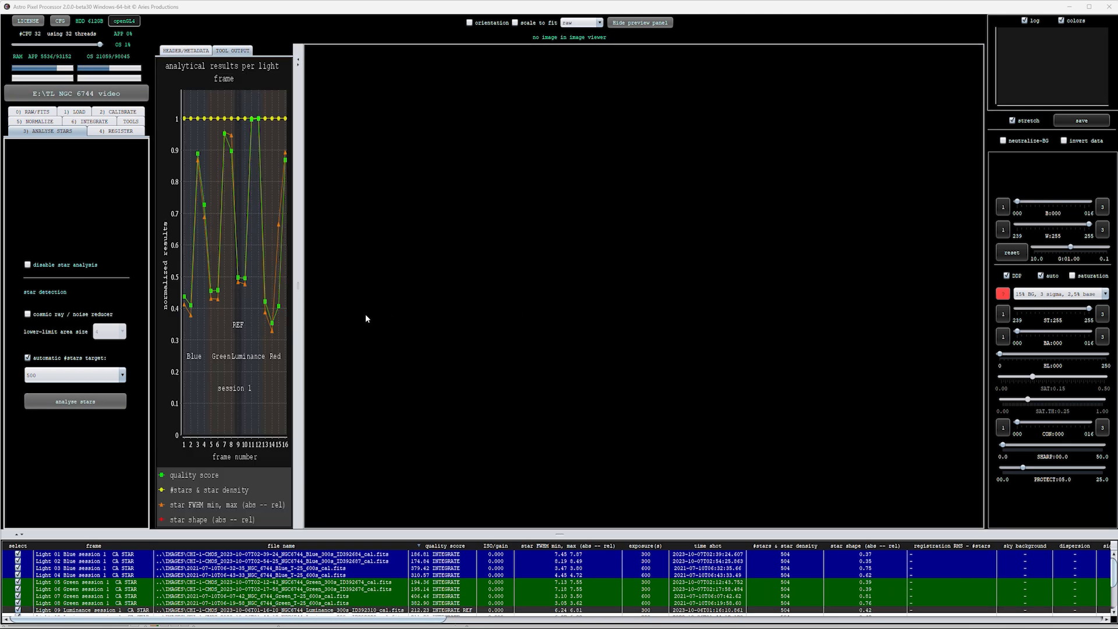
Enlarge the analytical results graph and remove light frame 14 from the set
left_click_drag(305, 288, 784, 286)
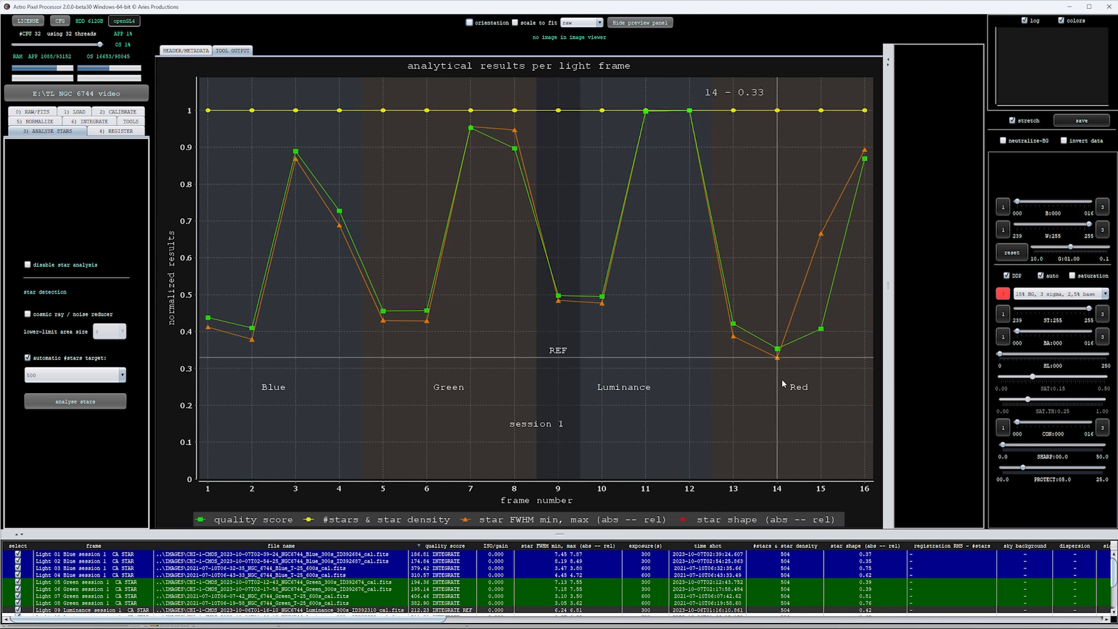
right_click(779, 349)
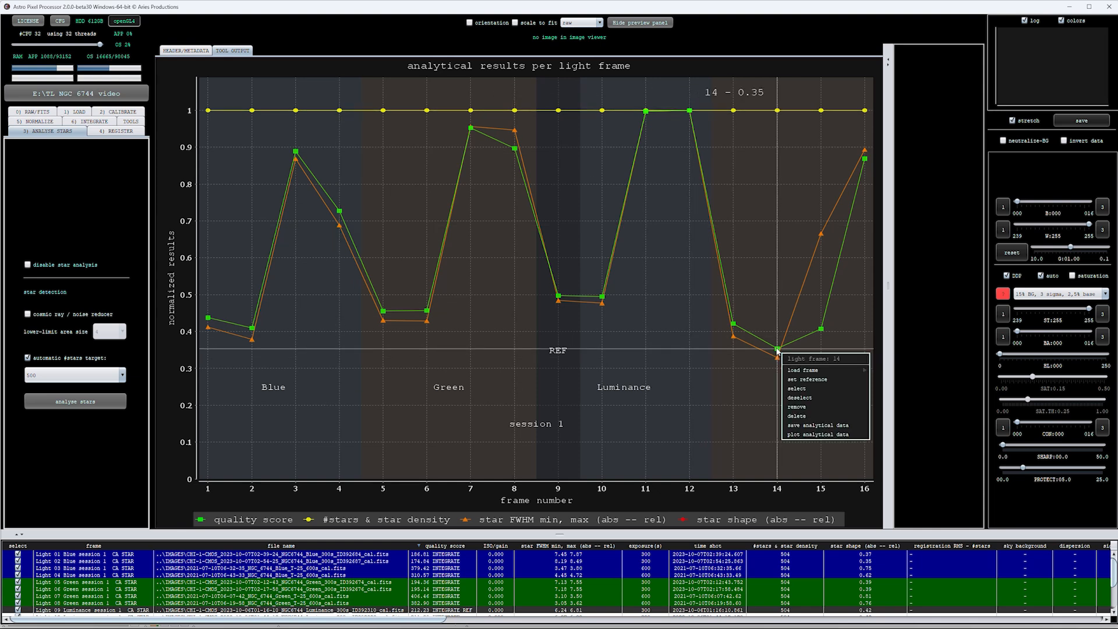
left_click(797, 407)
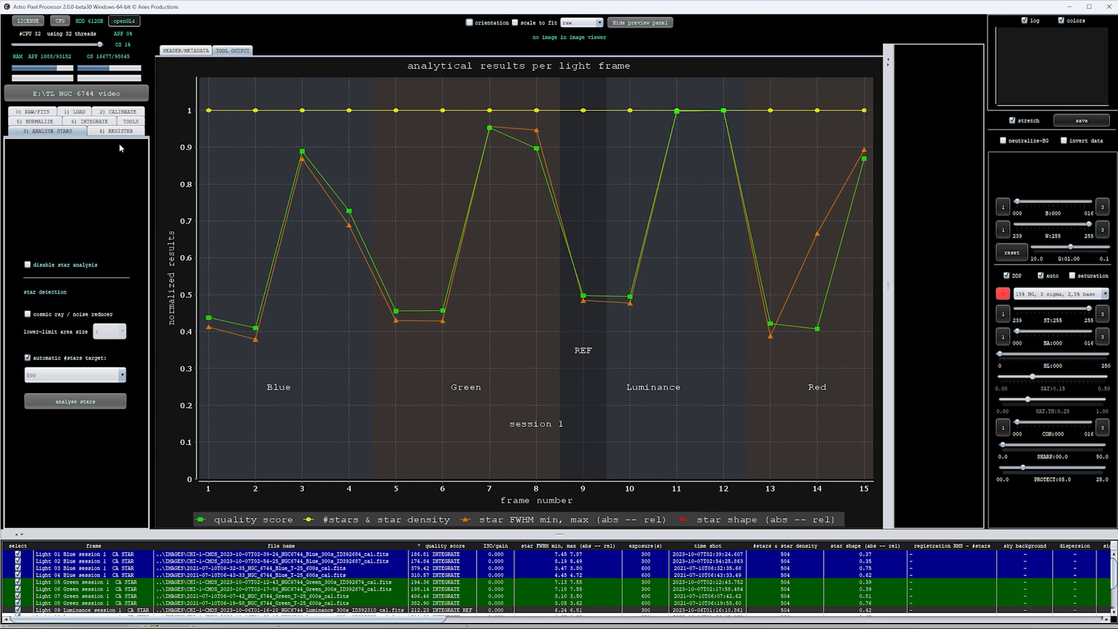
Register the light frames in normal mode with the projective registration model and dynamic distortion correction
left_click(118, 132)
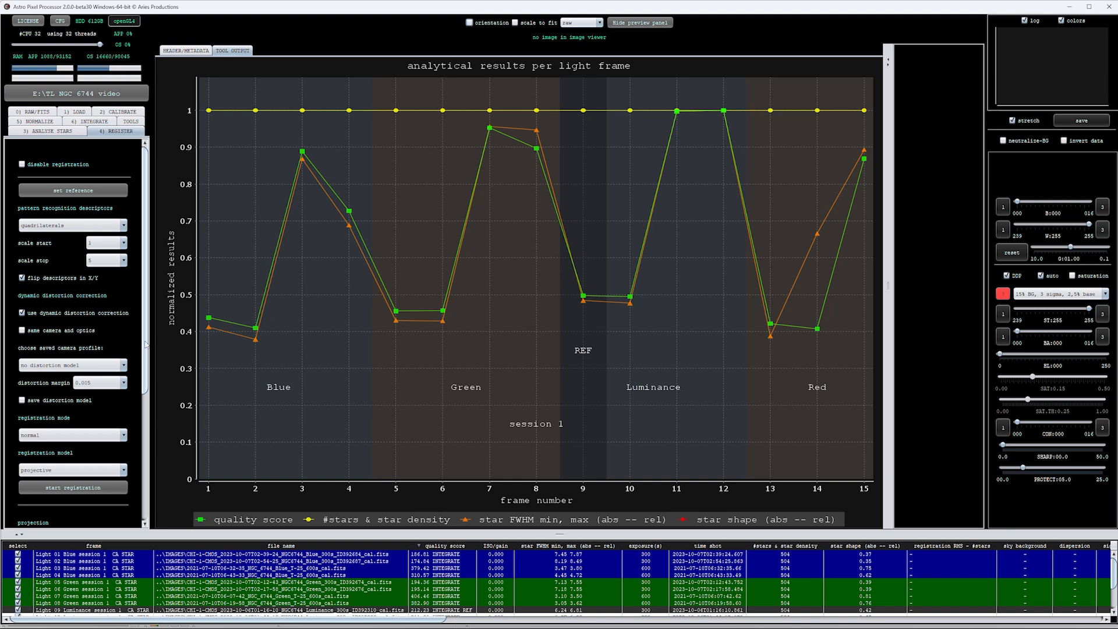
left_click_drag(146, 345, 150, 402)
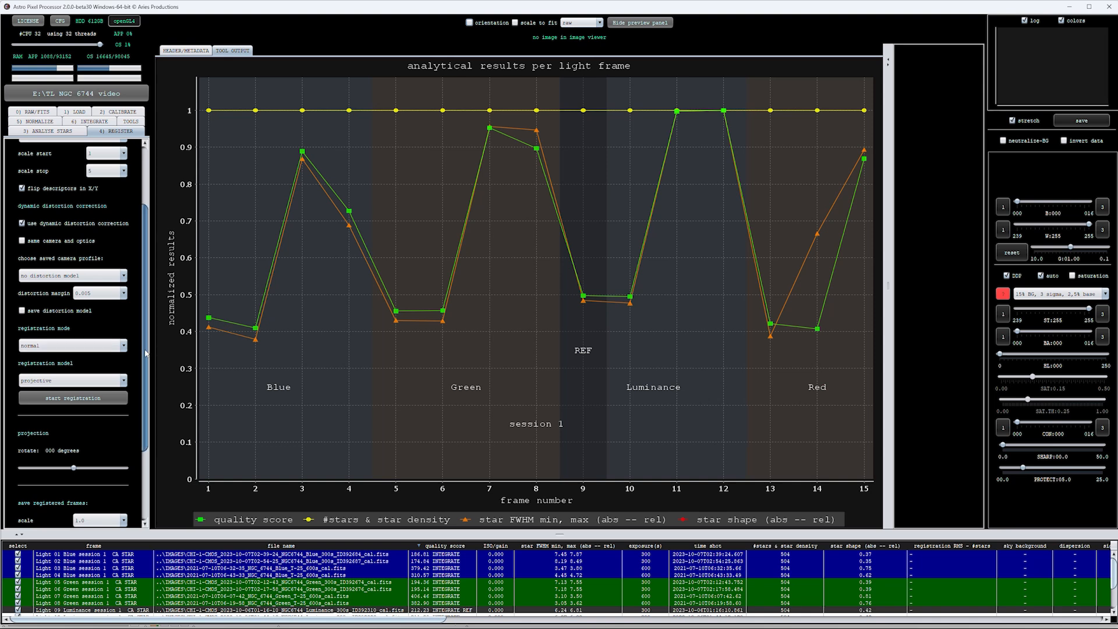
scroll(146, 353, "down", 4)
left_click(80, 340)
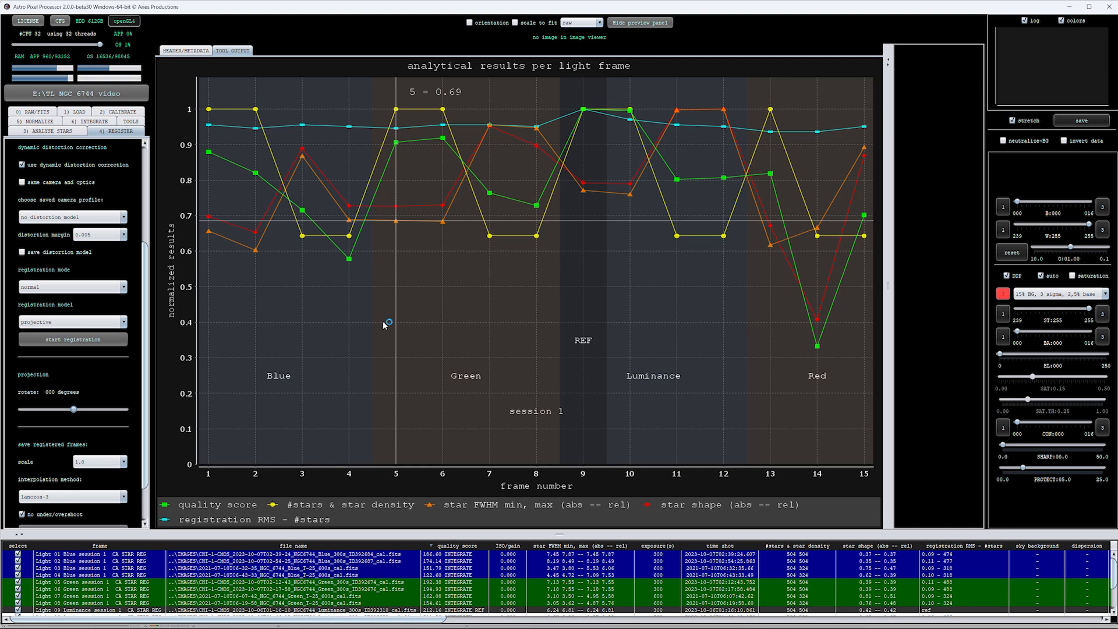
Normalize the light frames in regular mode with the multiply-scale method and neutralized background
left_click(45, 123)
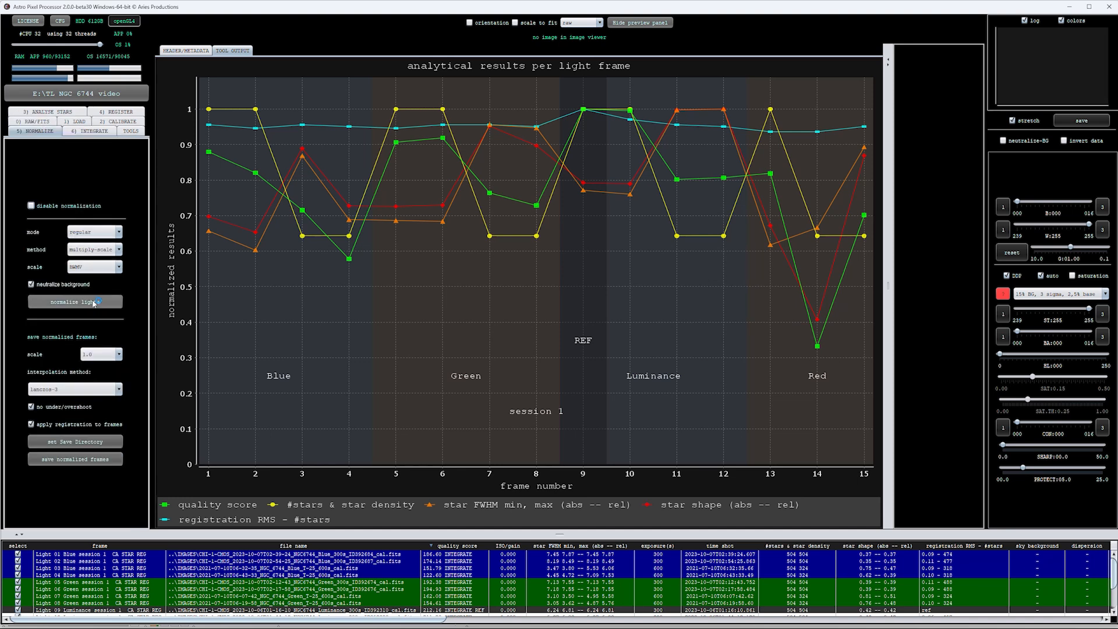
left_click(93, 302)
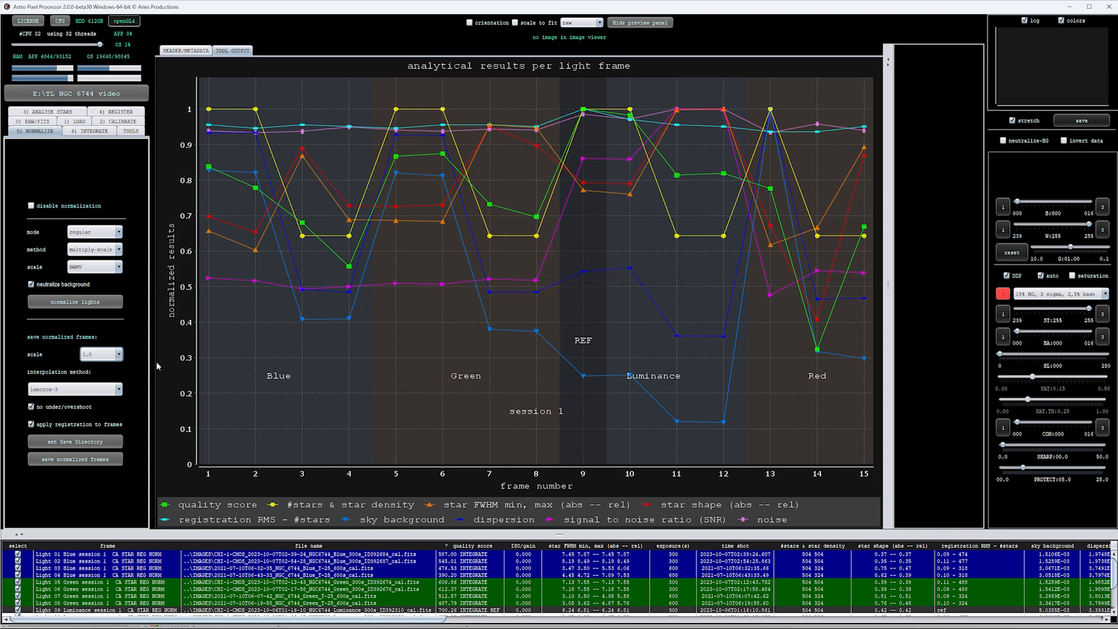
Set the IMAGES folder of the TL NGC 6744 video project as the save directory for the integration
left_click(93, 131)
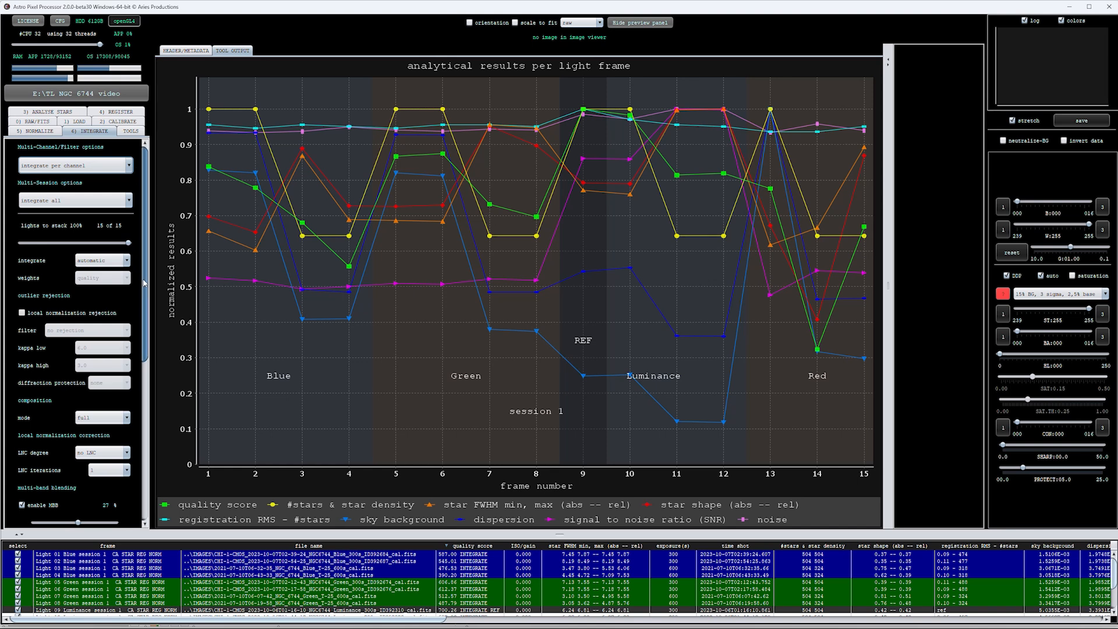
scroll(145, 342, "down", 3)
left_click_drag(145, 342, 147, 353)
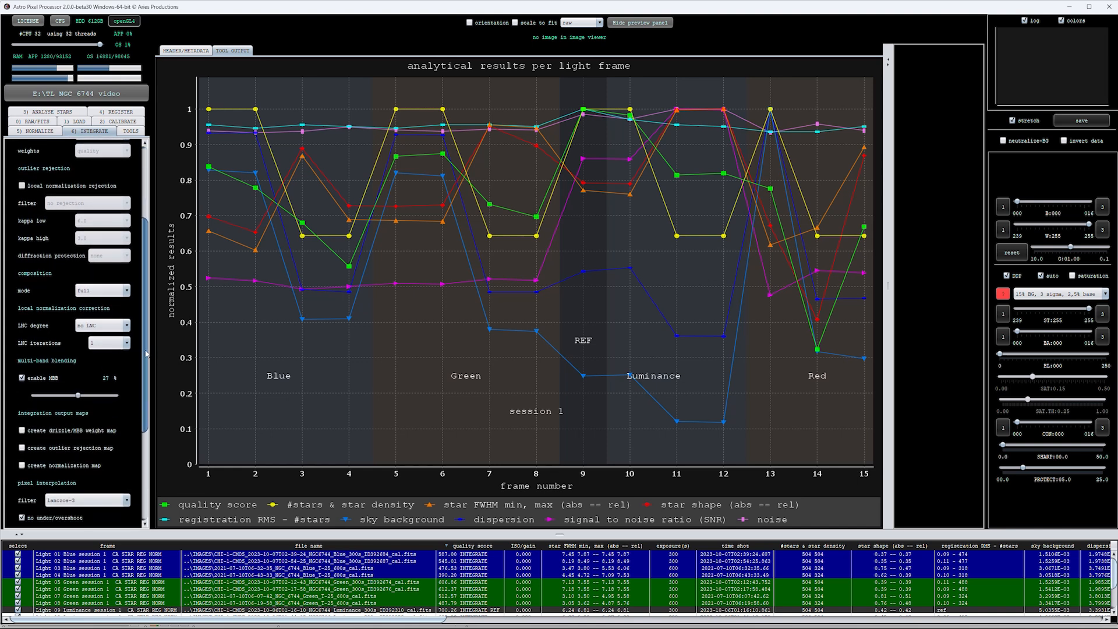
scroll(146, 354, "down", 2)
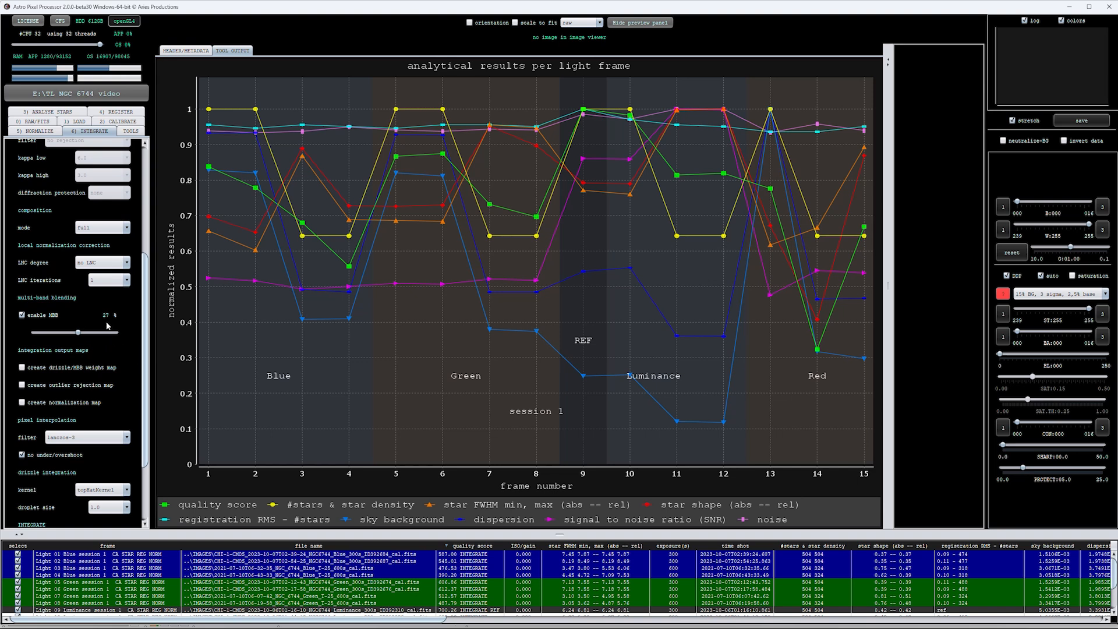
left_click_drag(147, 340, 152, 392)
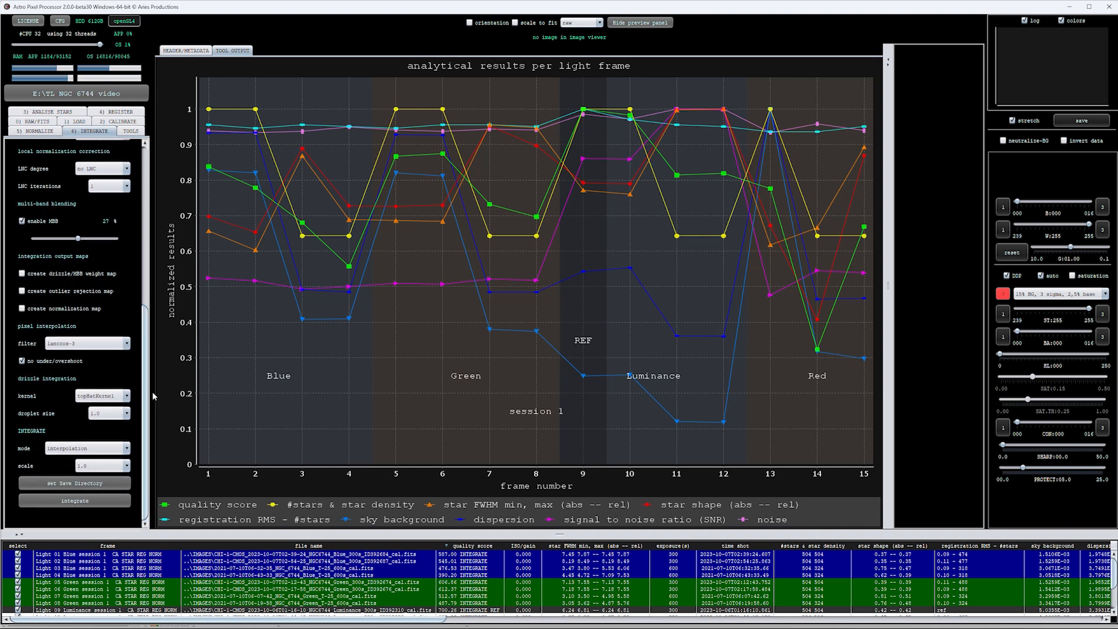
left_click(105, 485)
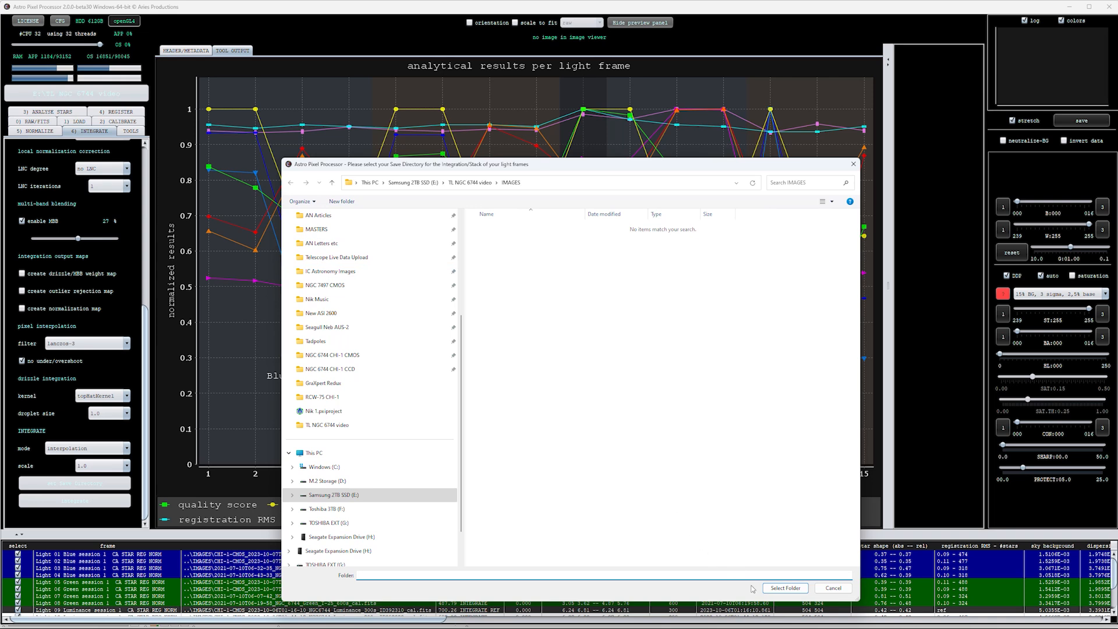
left_click(786, 589)
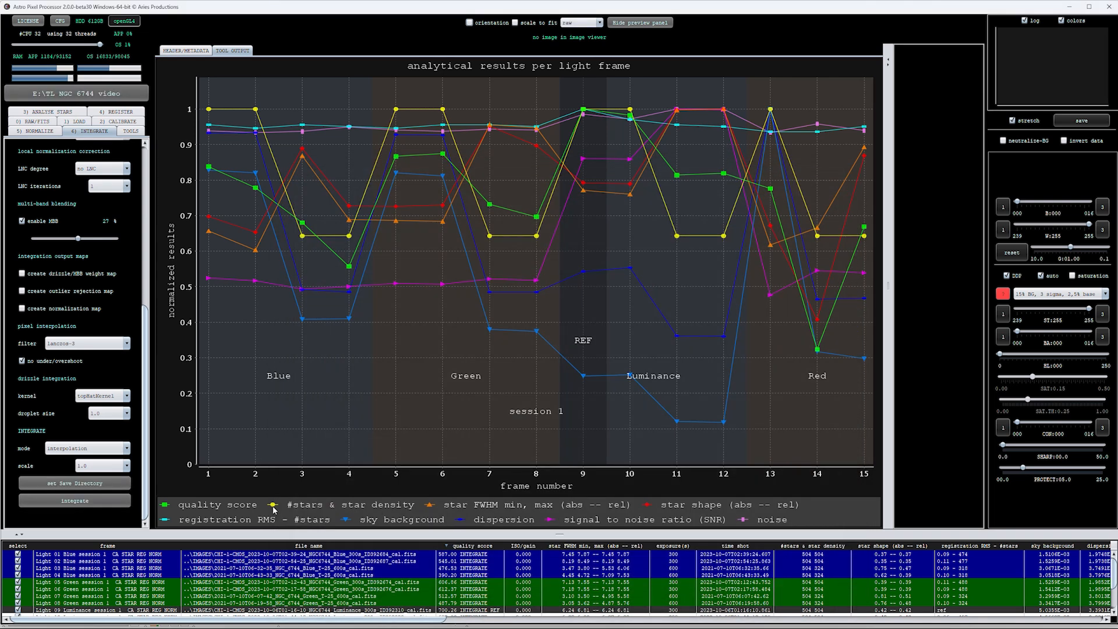
Integrate all light frames per channel, using 6744 as the astronomical object name
left_click(124, 504)
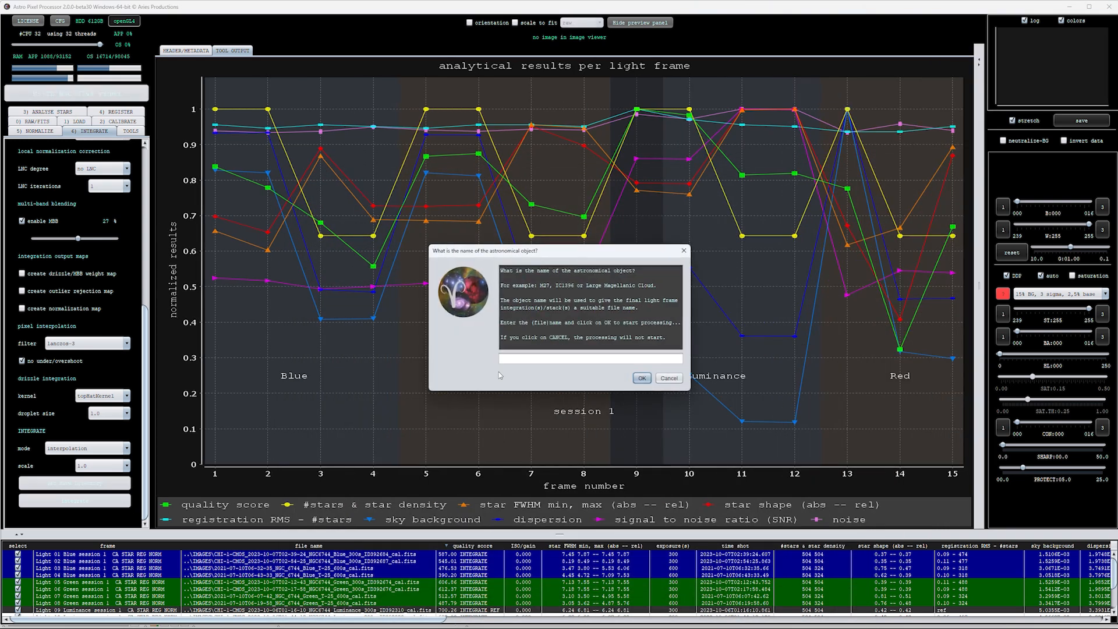
left_click(509, 358)
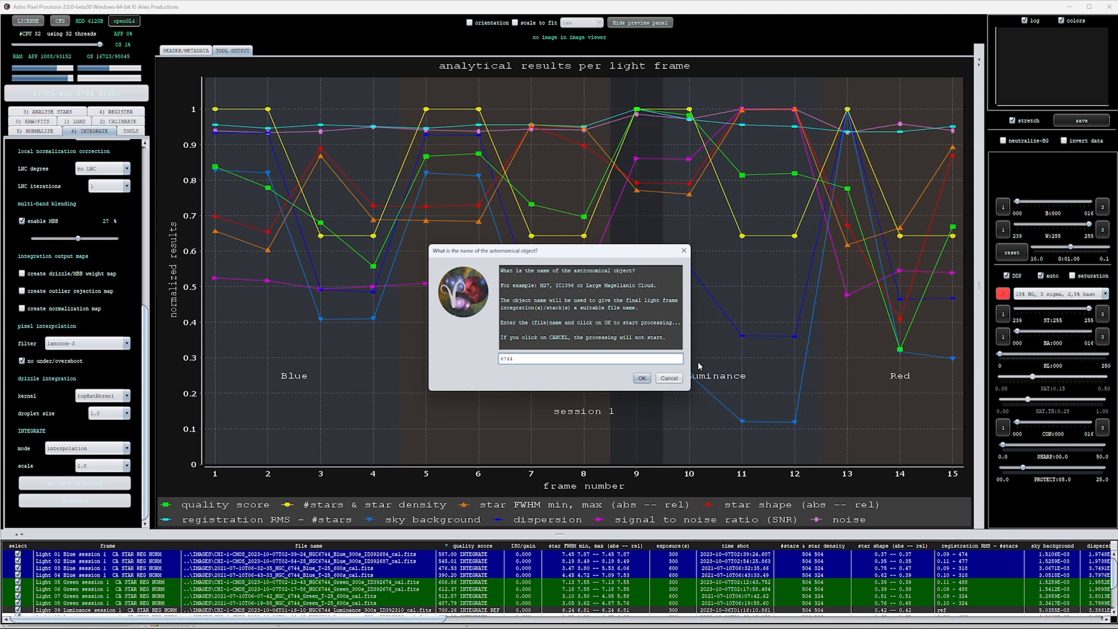
left_click(644, 379)
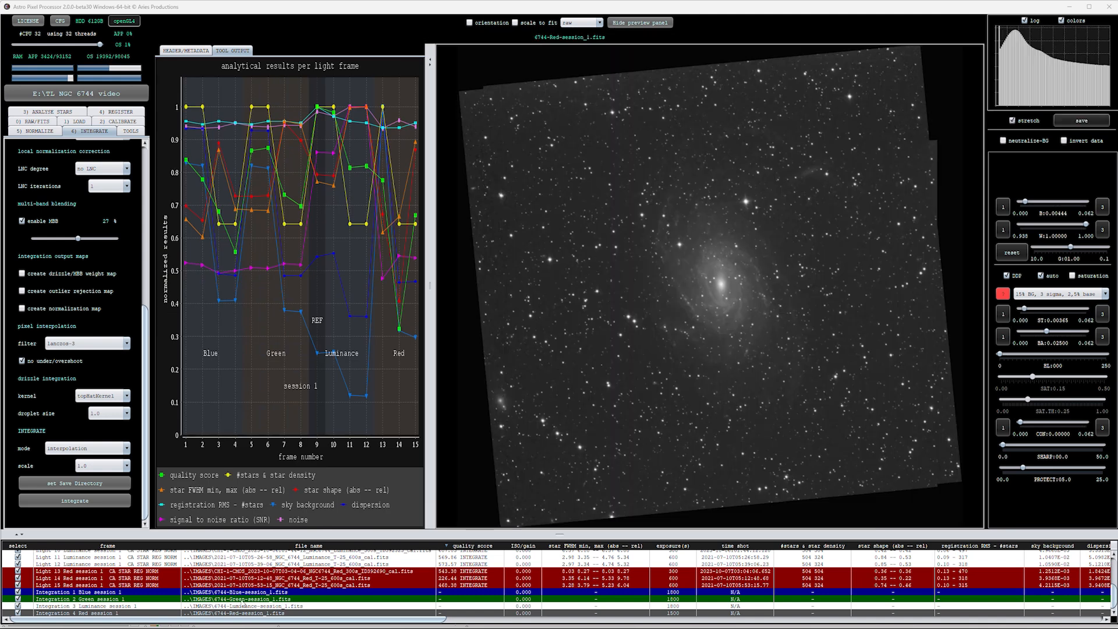
Display the Luminance integration, inspect the galaxy and outer frame edges, and widen the image viewer over the results graph
left_click(245, 607)
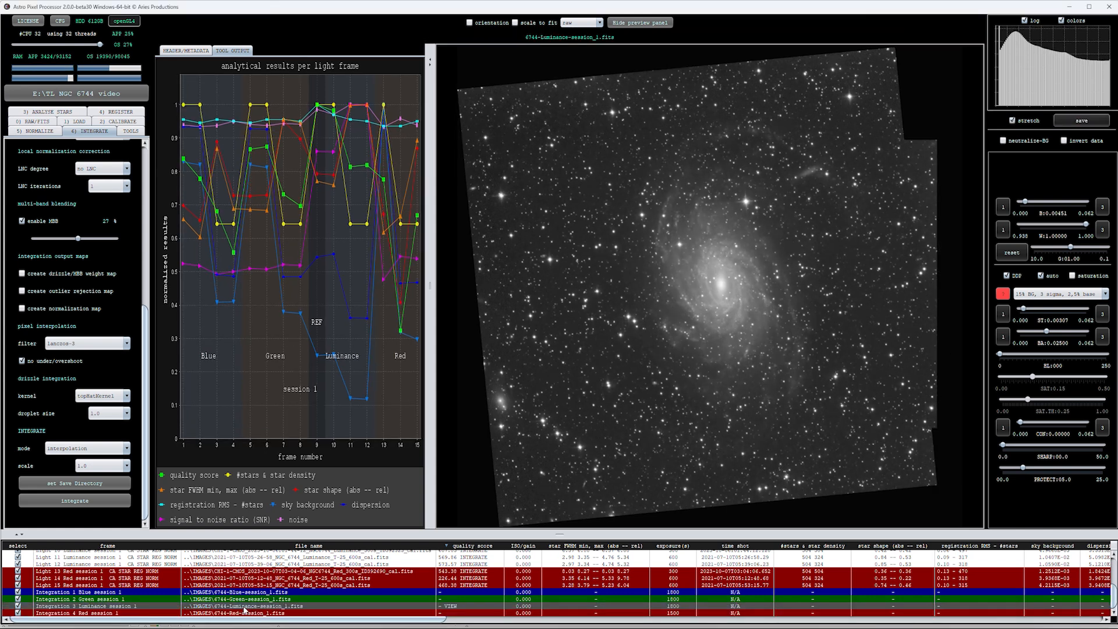
scroll(706, 316, "up", 2)
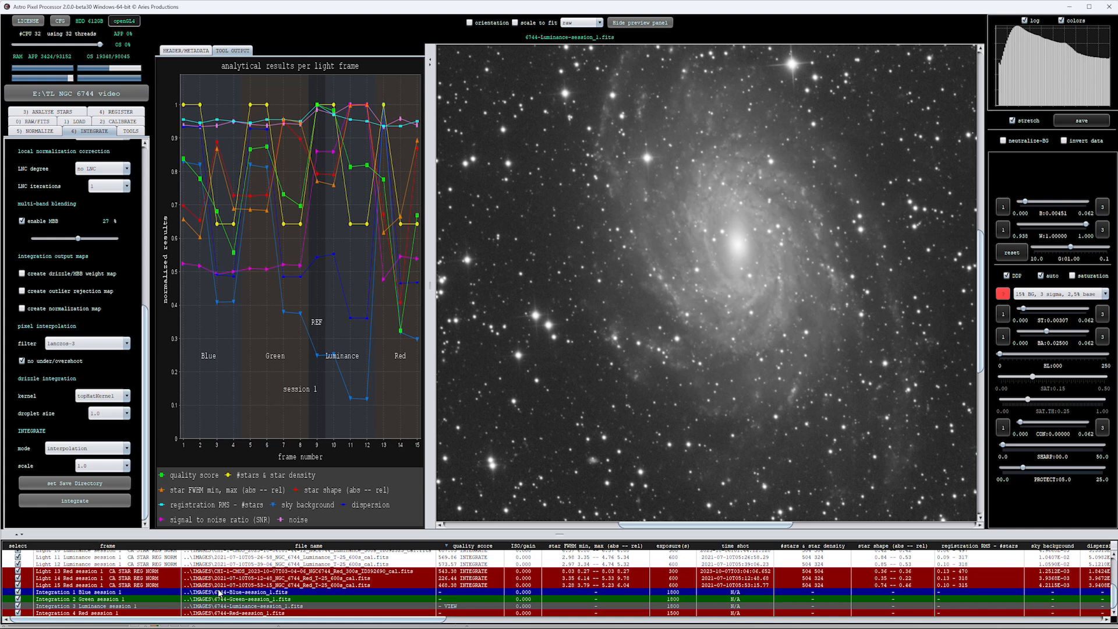
scroll(840, 211, "down", 3)
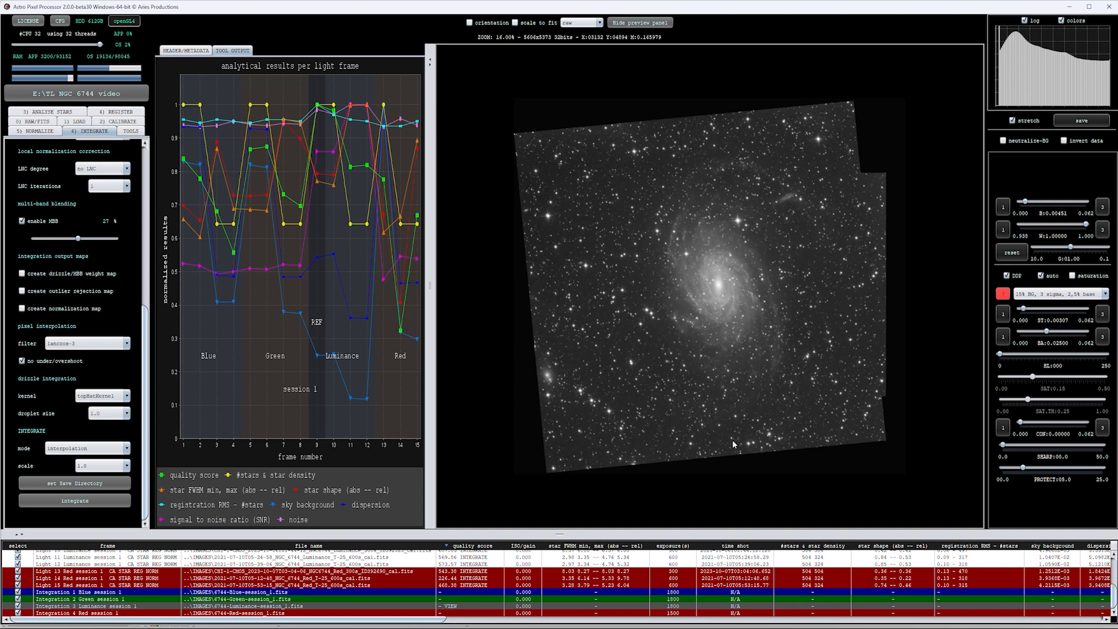
scroll(721, 345, "up", 1)
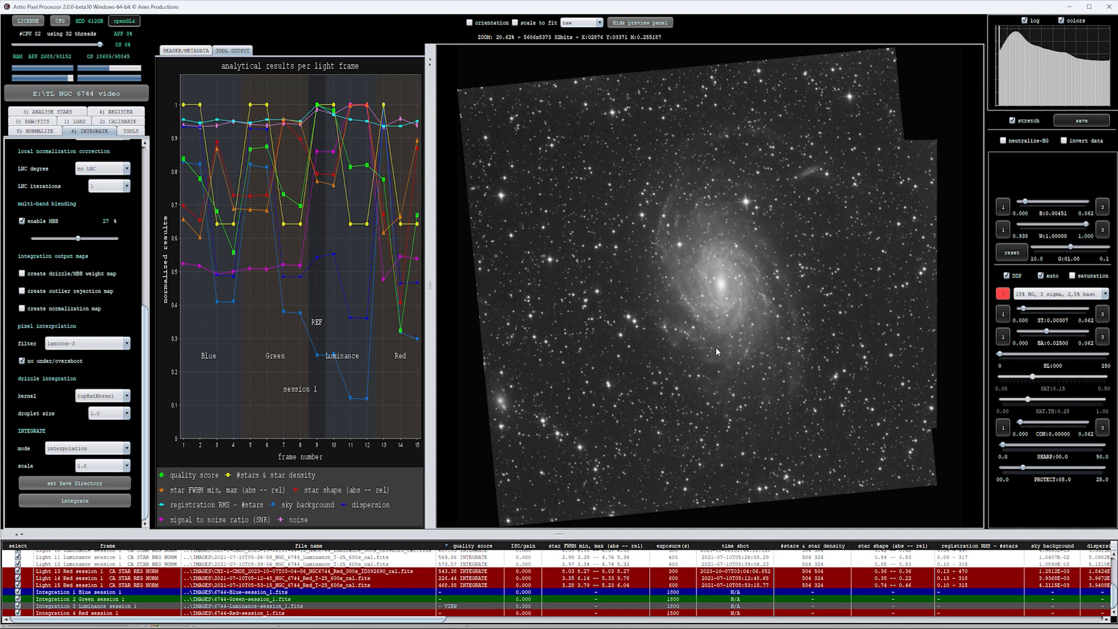
scroll(741, 324, "up", 2)
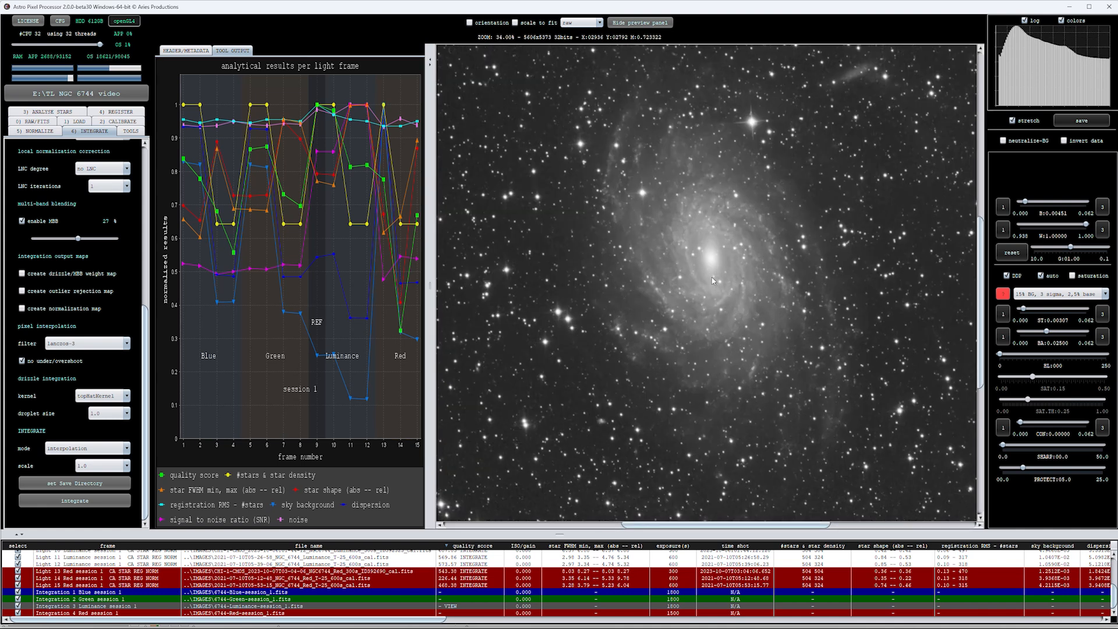
left_click_drag(711, 278, 712, 282)
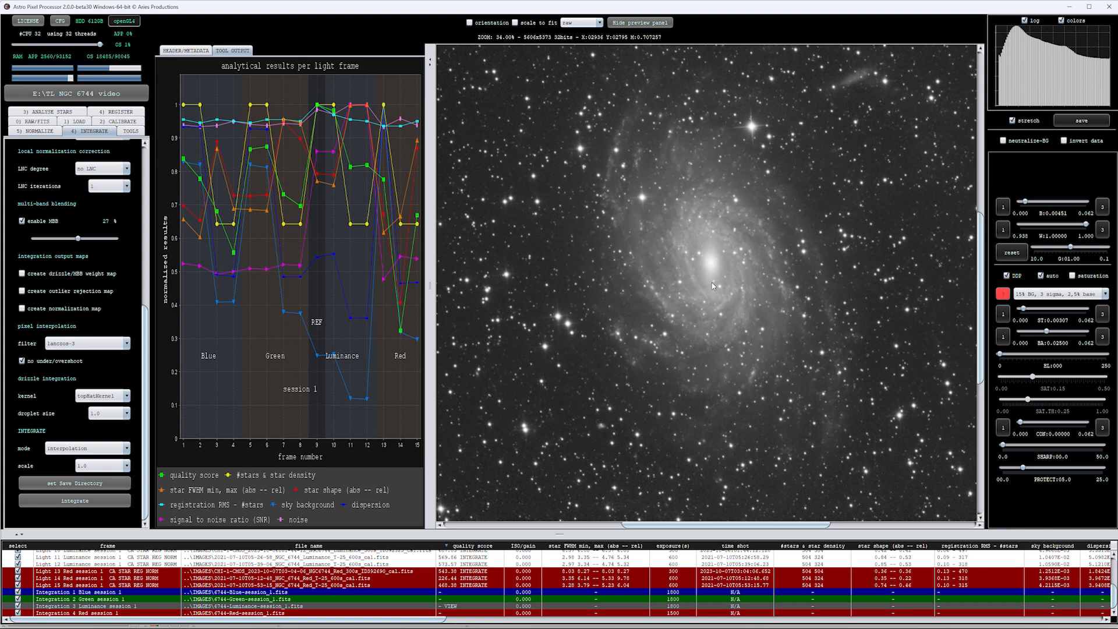
left_click(431, 283)
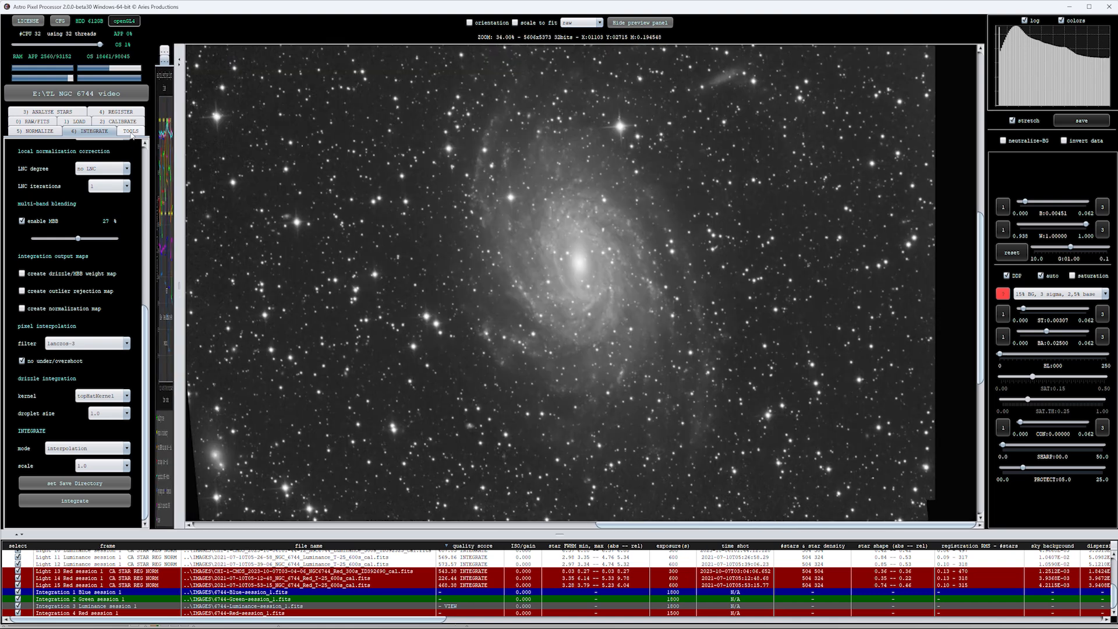
Start the Combine RGB tool and choose the RGB 1 composite formula
left_click(130, 131)
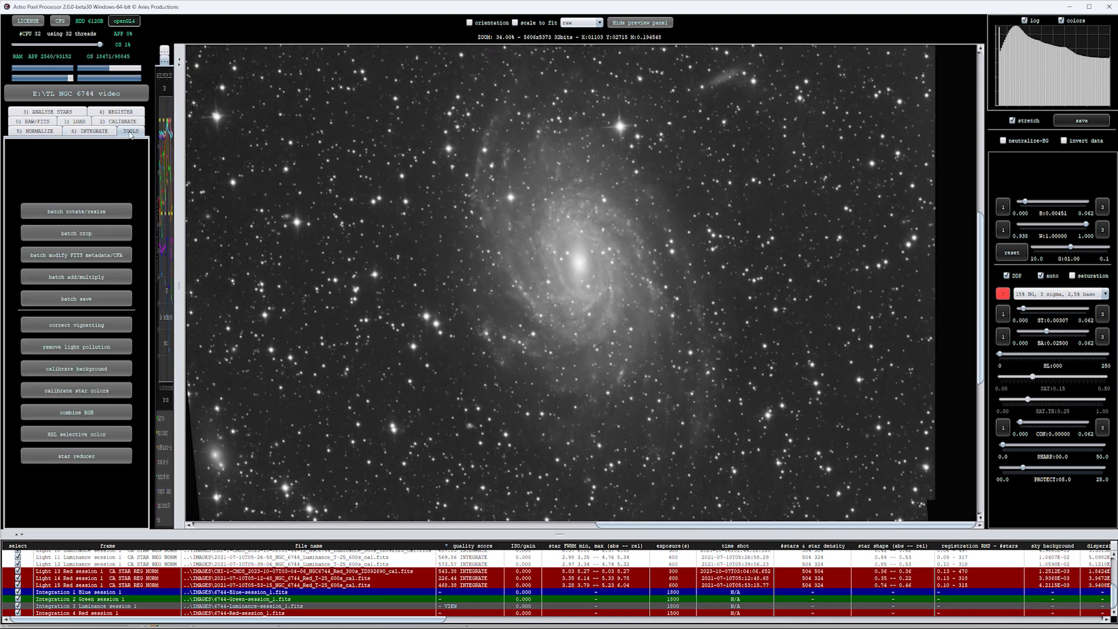
left_click(84, 415)
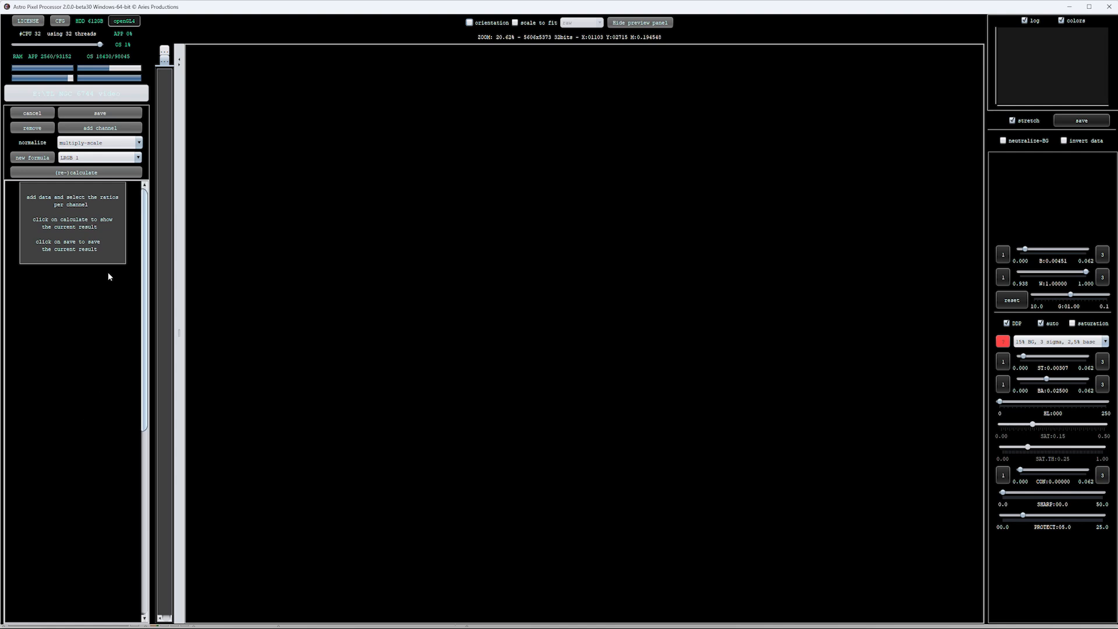
left_click(99, 158)
left_click(81, 196)
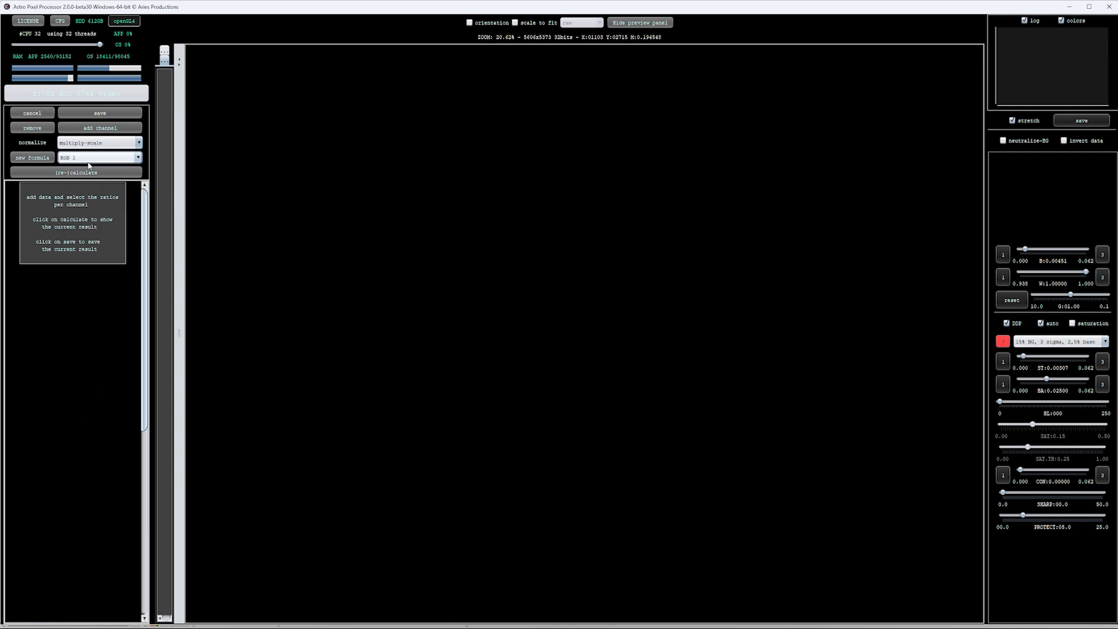
Add the 6744 Blue, Green, Luminance and Red session_1 masters as channels, accepting the RGB 1 formula and suggested filter for each
left_click(100, 127)
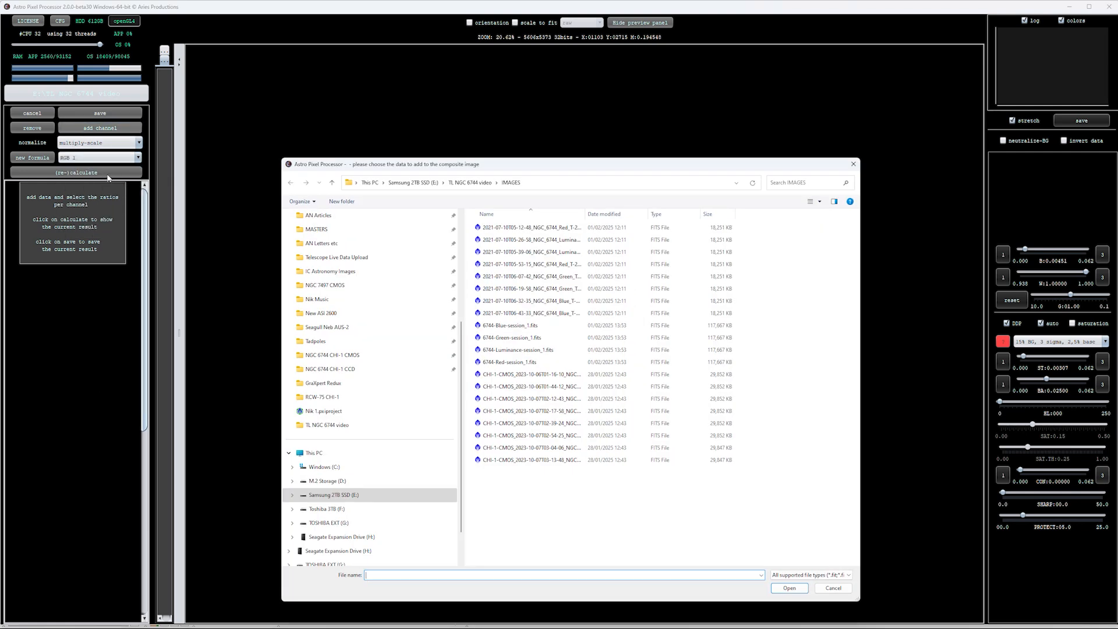
left_click(493, 362)
left_click(500, 327, "shift")
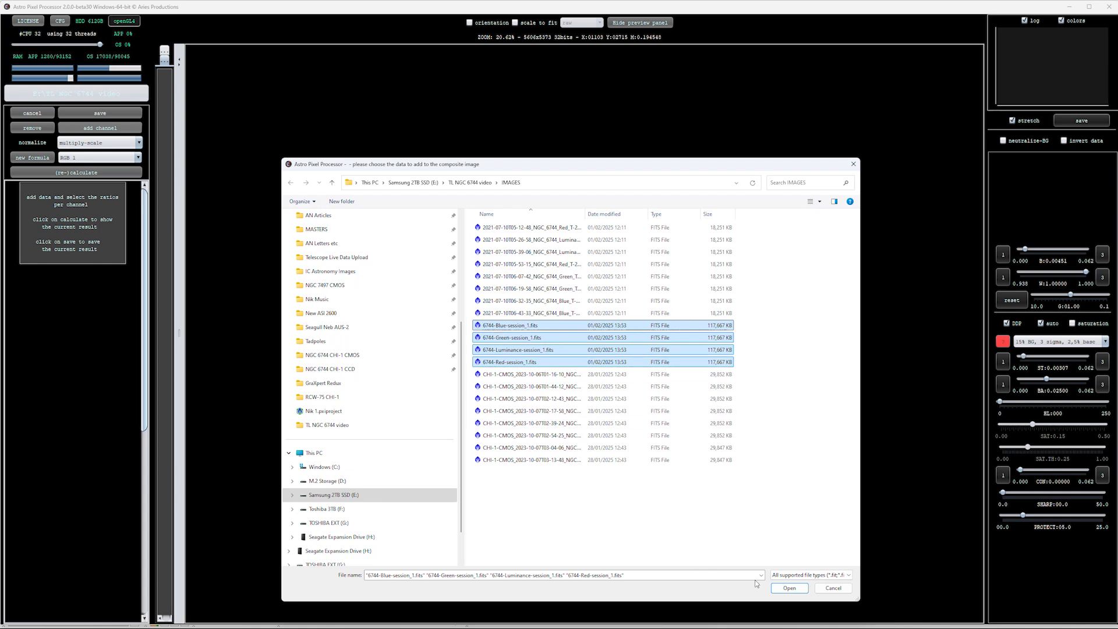
left_click(787, 588)
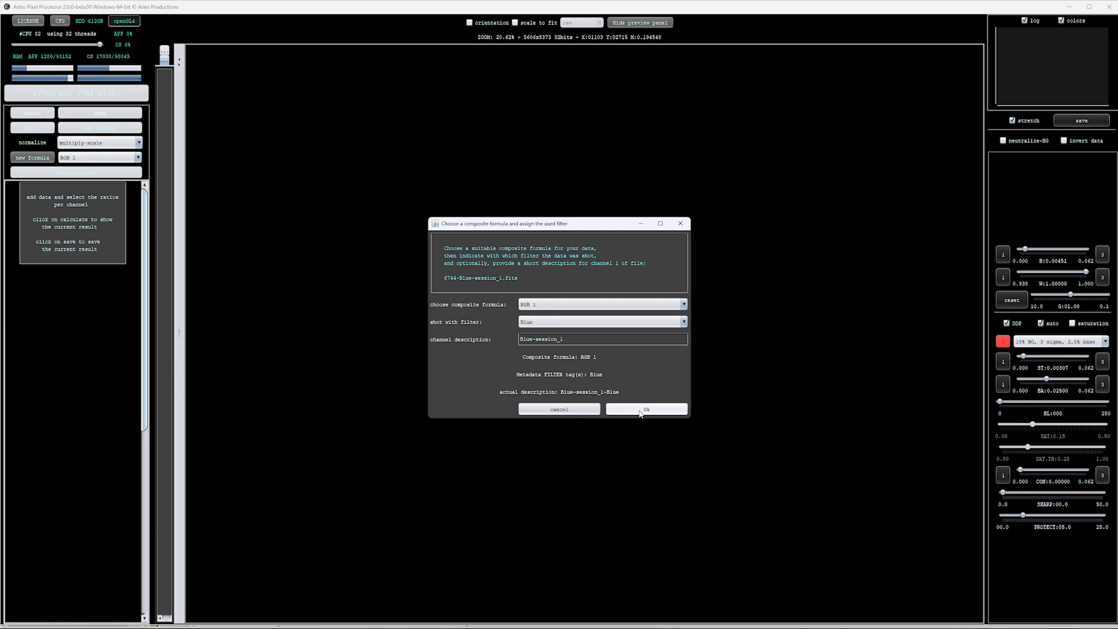
left_click(639, 411)
left_click(638, 411)
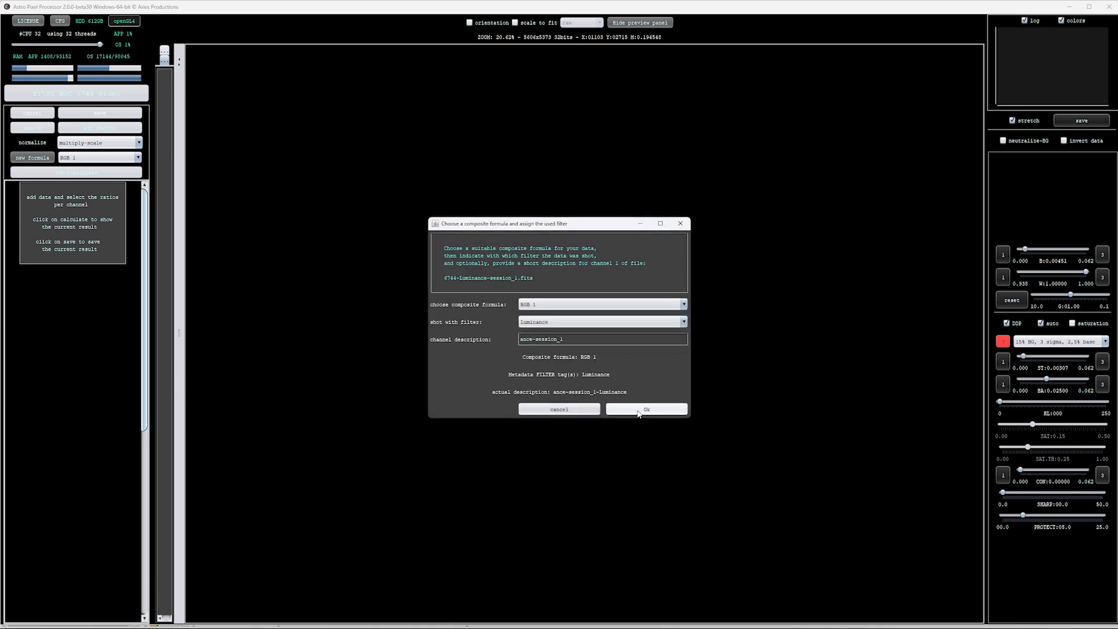
left_click(639, 411)
left_click(639, 411)
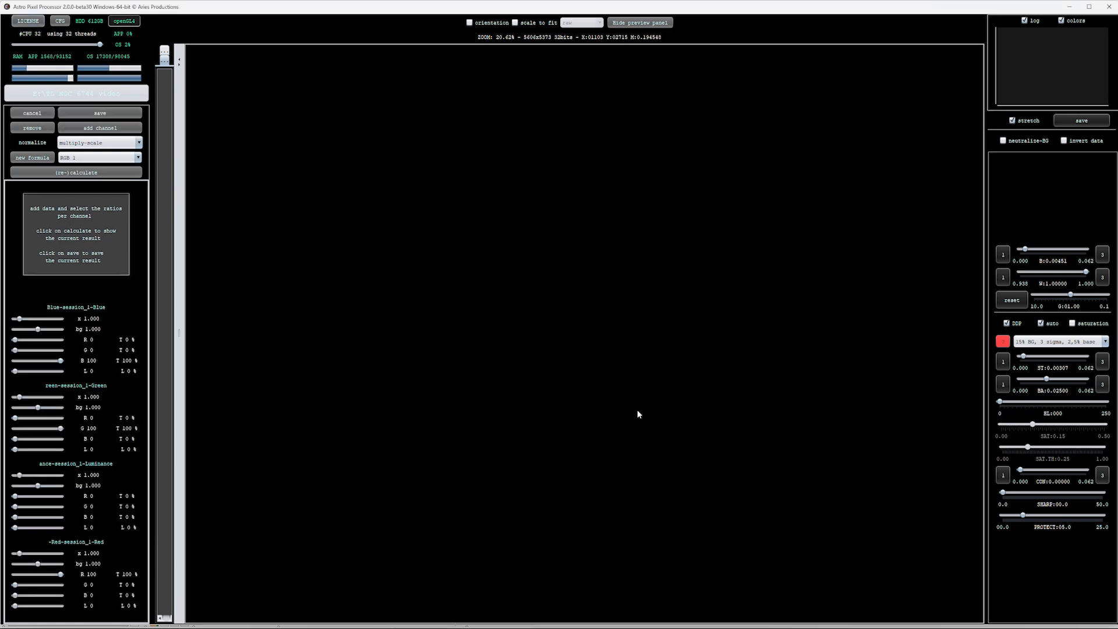
Calculate the RGB composite and enable saturation for its preview
left_click(83, 173)
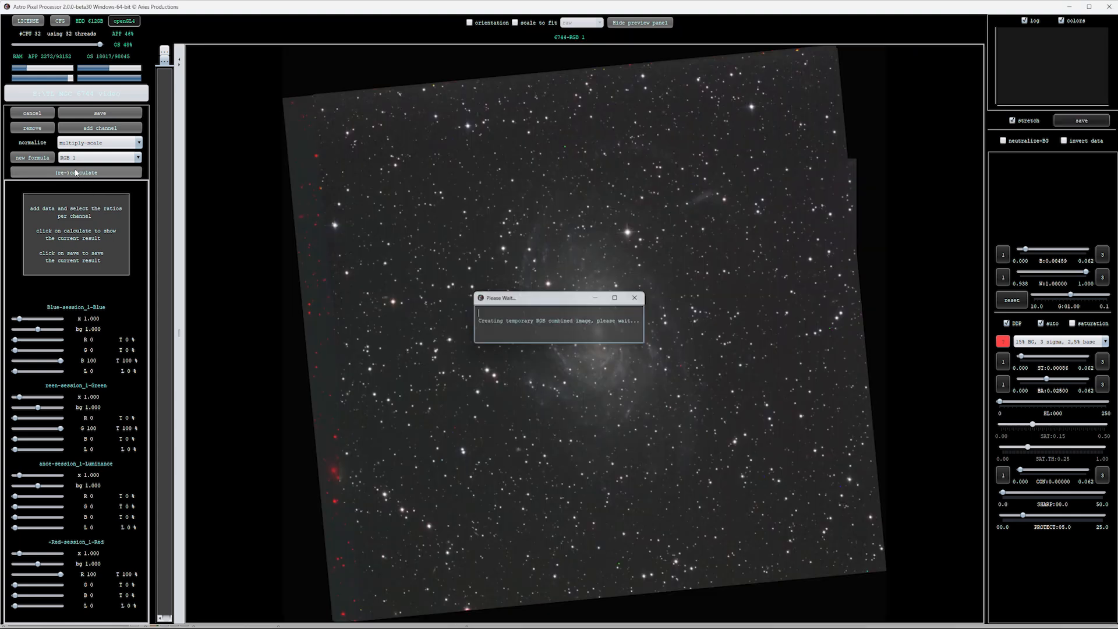
left_click(600, 342)
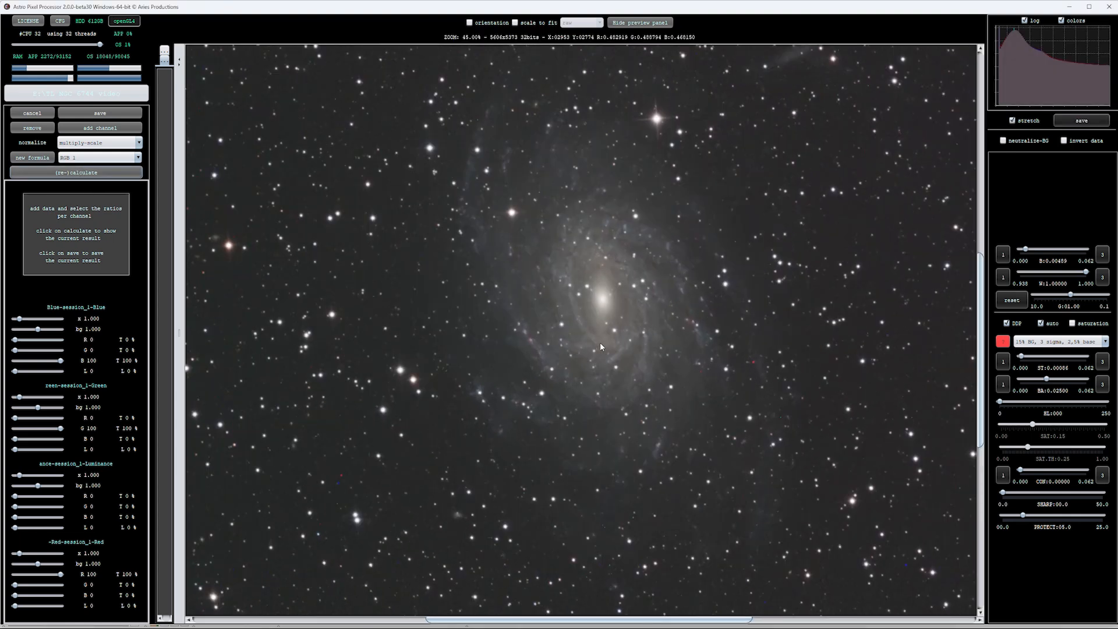
left_click_drag(595, 319, 576, 344)
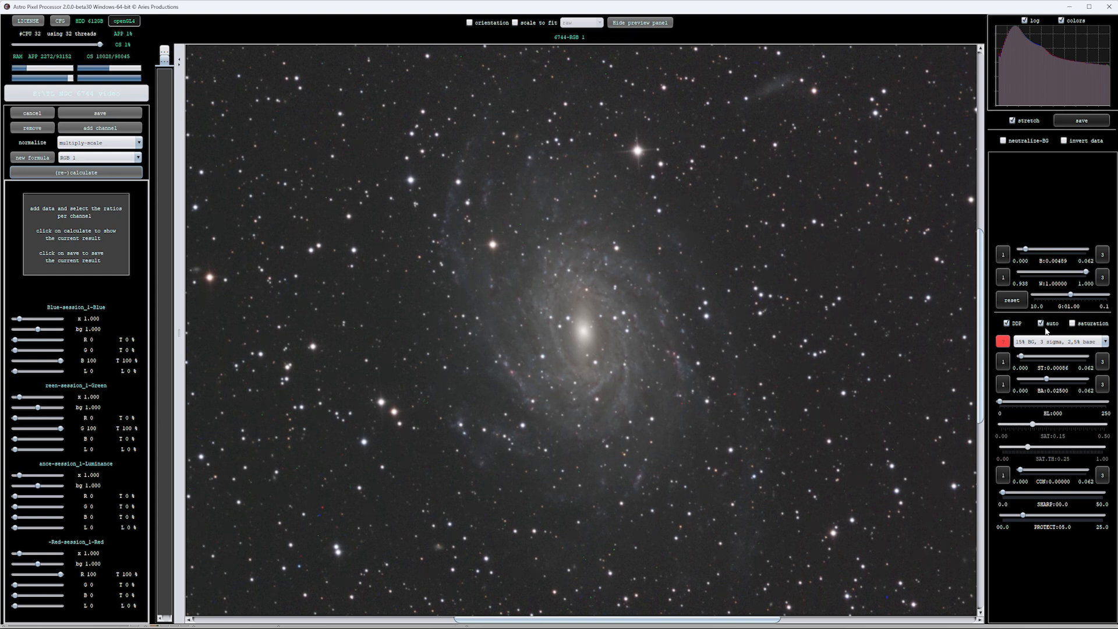
left_click(1073, 324)
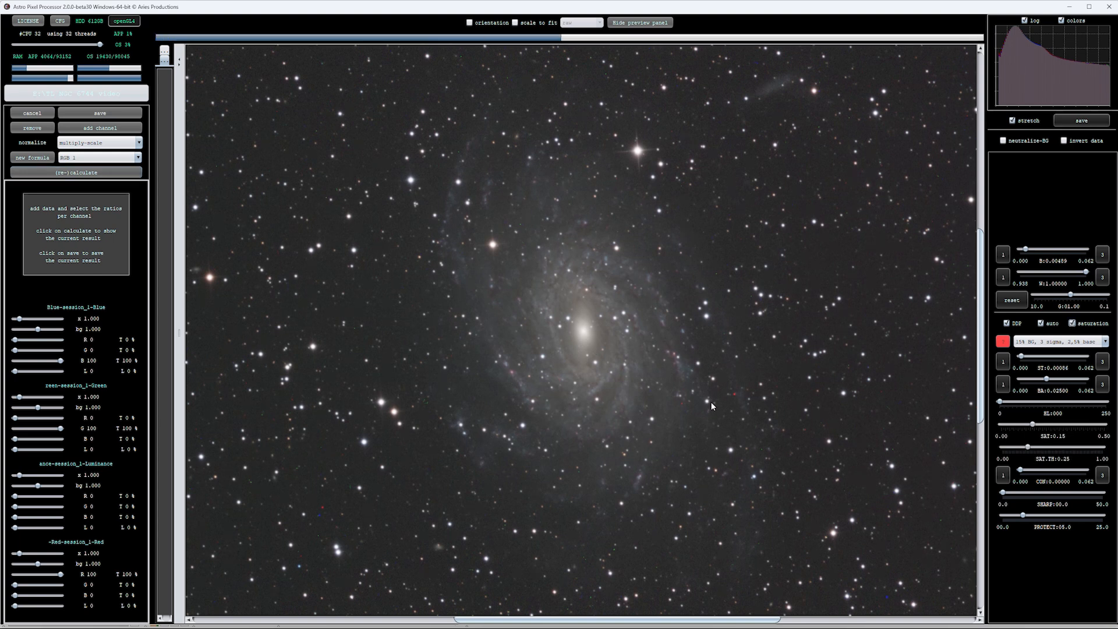
Save the composite as 6744-RGB 1 in FITS format with 32 bits floats, and leave the Combine RGB tool
left_click(100, 114)
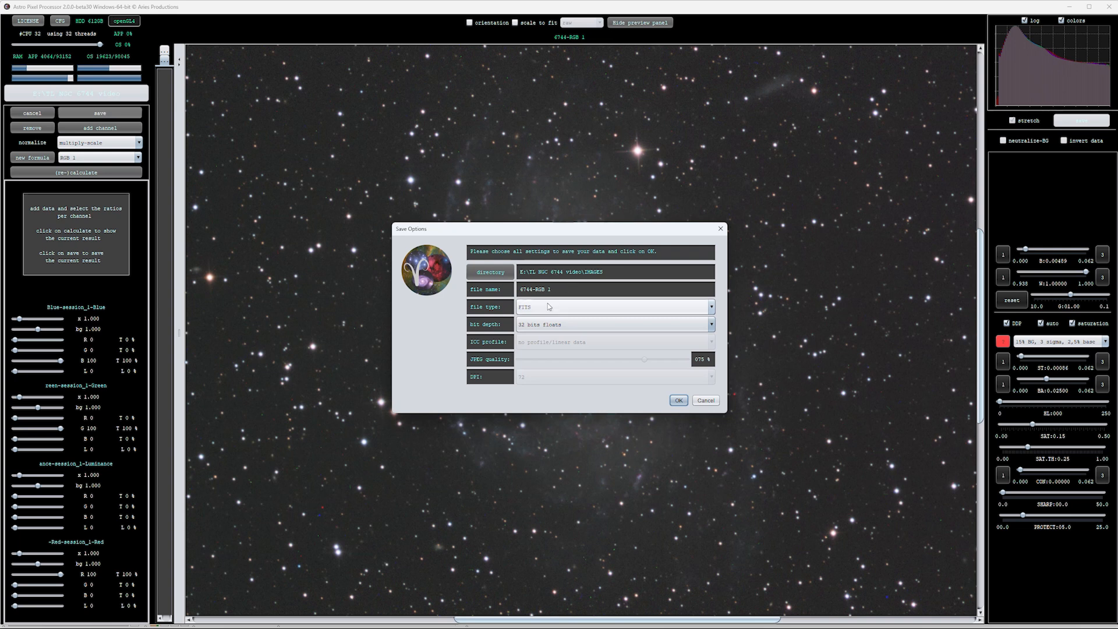
left_click(678, 401)
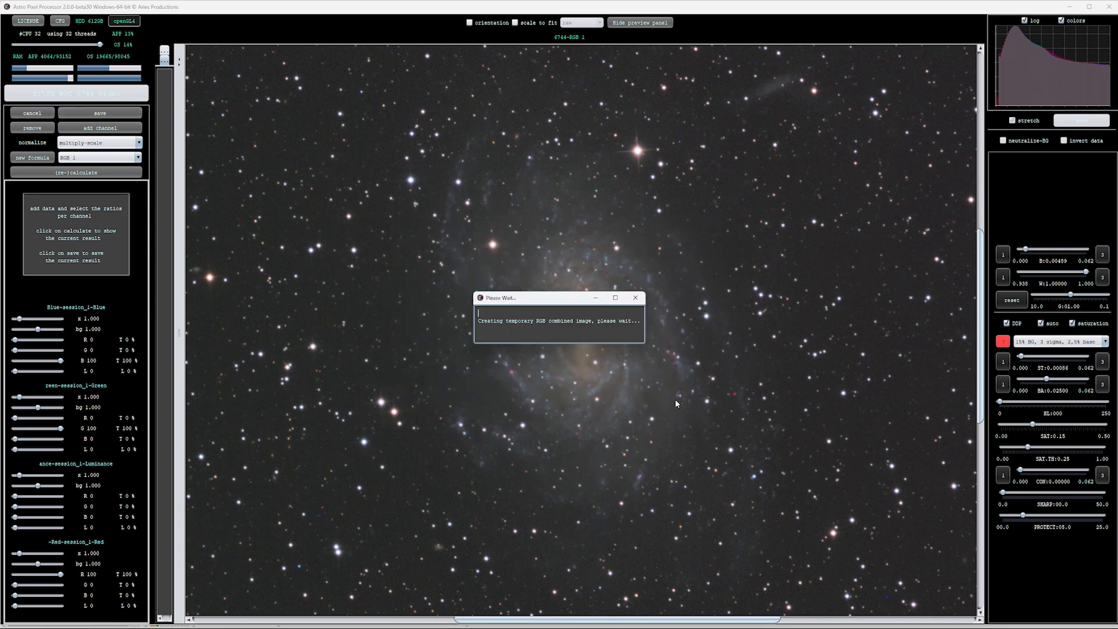
scroll(624, 399, "up", 1)
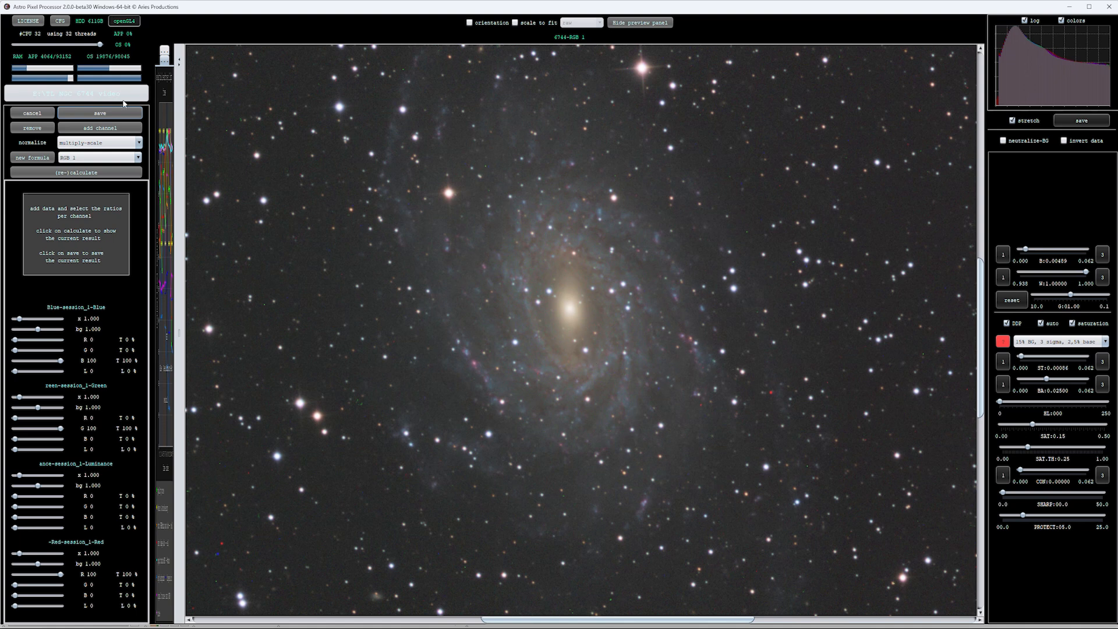
left_click(33, 113)
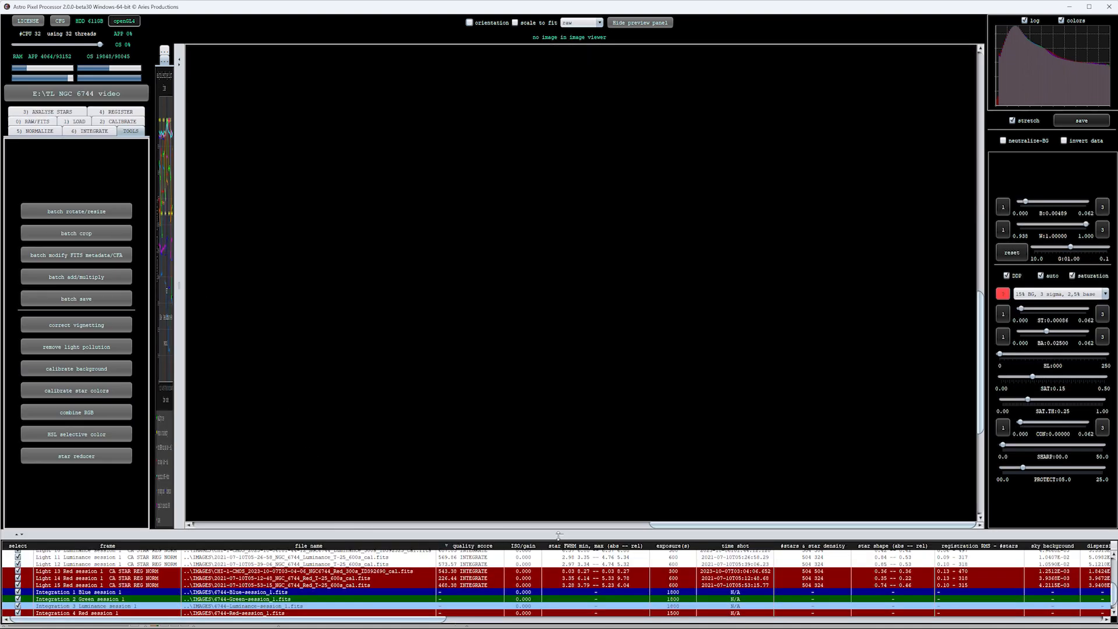
Enlarge the frame list, display the processed RGB 1 composite and inspect the galaxy's core and surroundings
left_click_drag(559, 534, 559, 510)
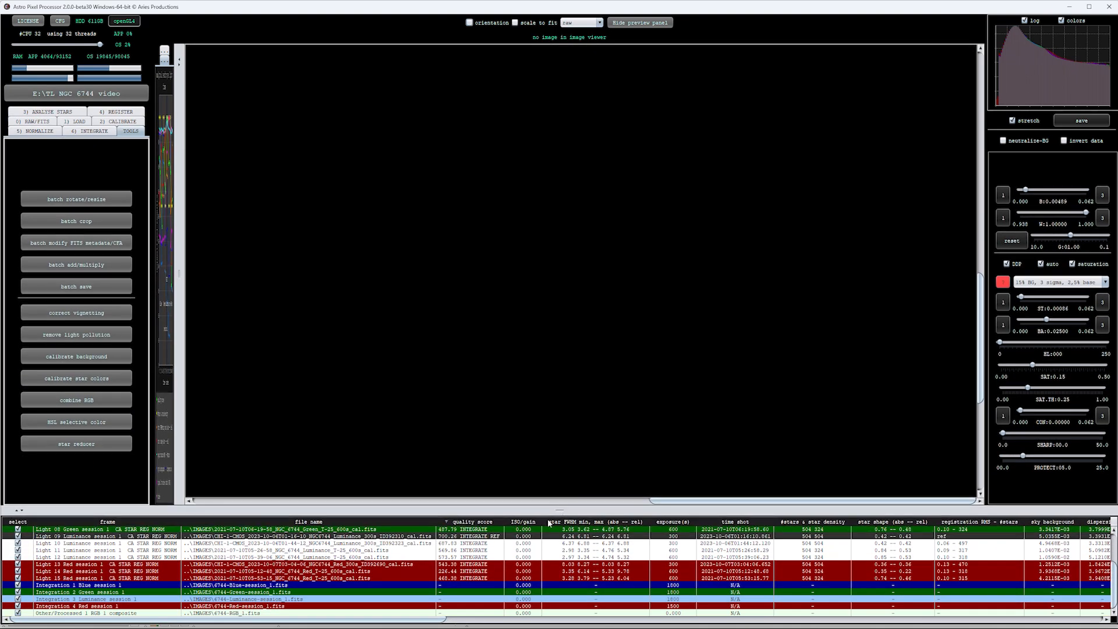
left_click(116, 616)
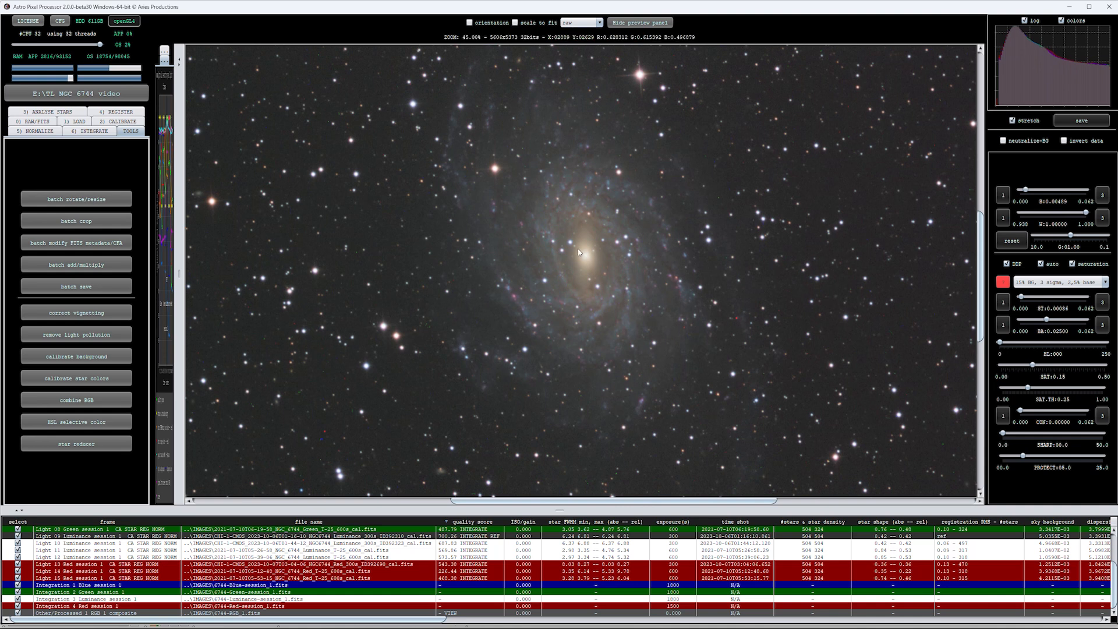
left_click_drag(584, 257, 578, 285)
scroll(577, 285, "down", 2)
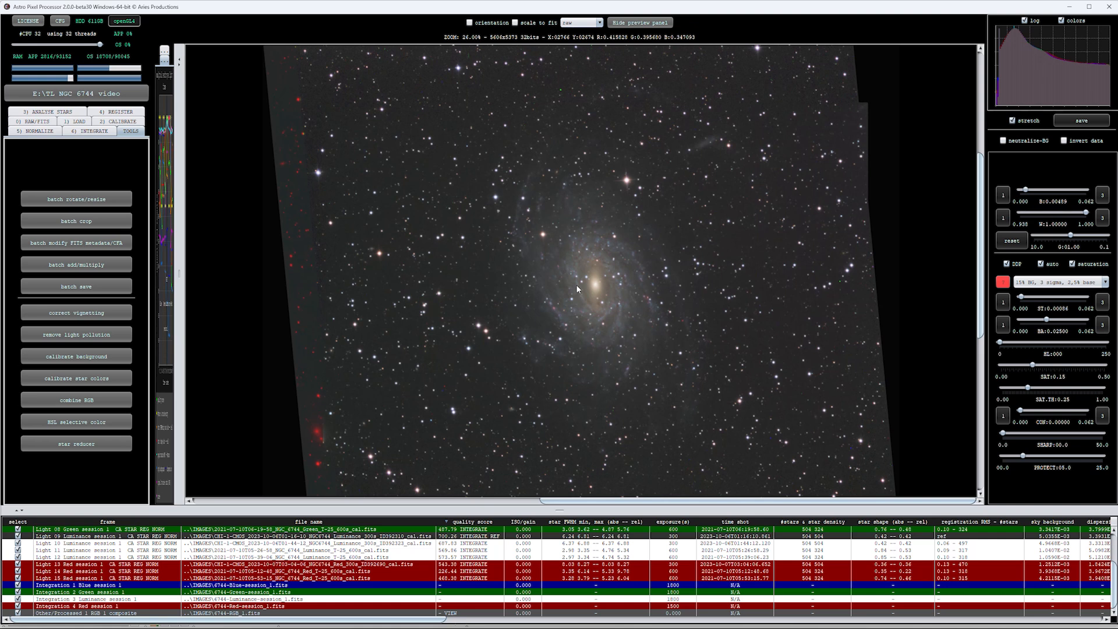
scroll(578, 289, "up", 3)
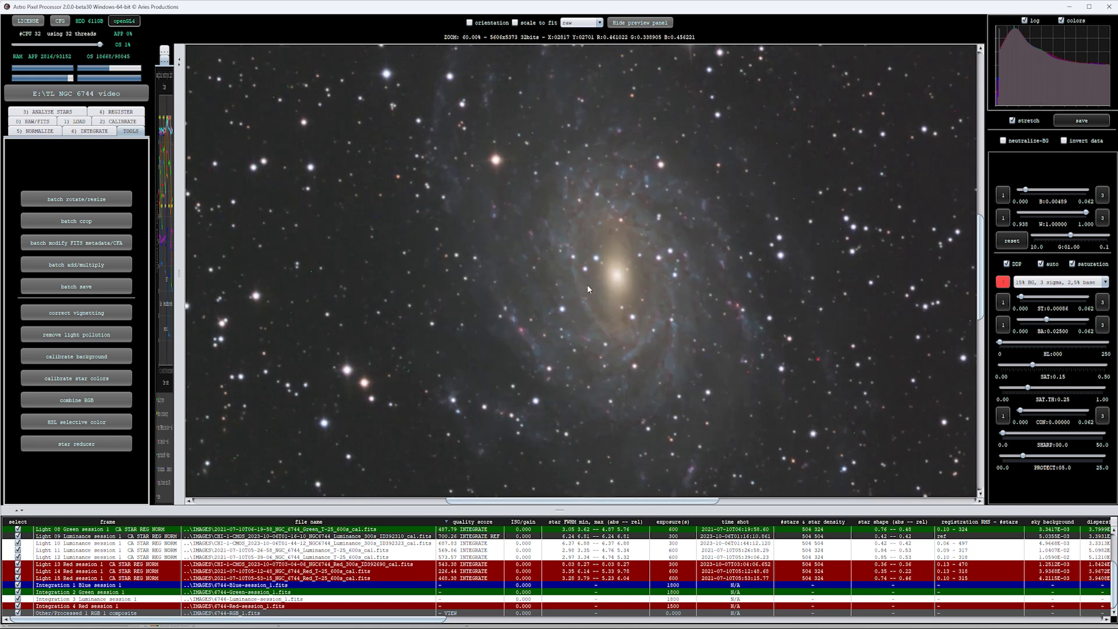
left_click_drag(618, 279, 561, 282)
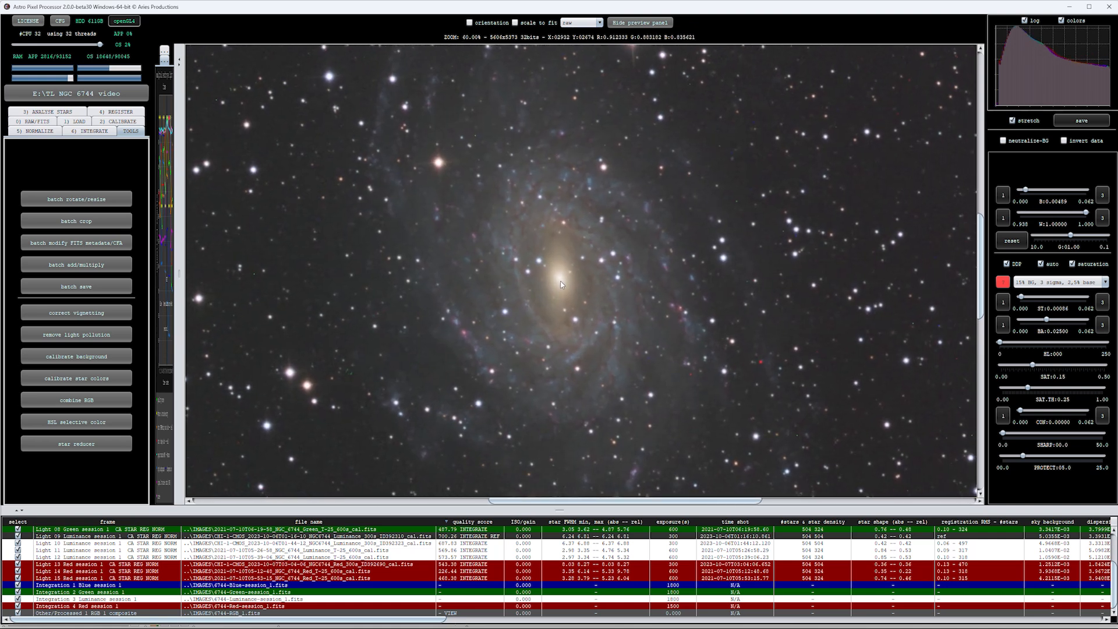